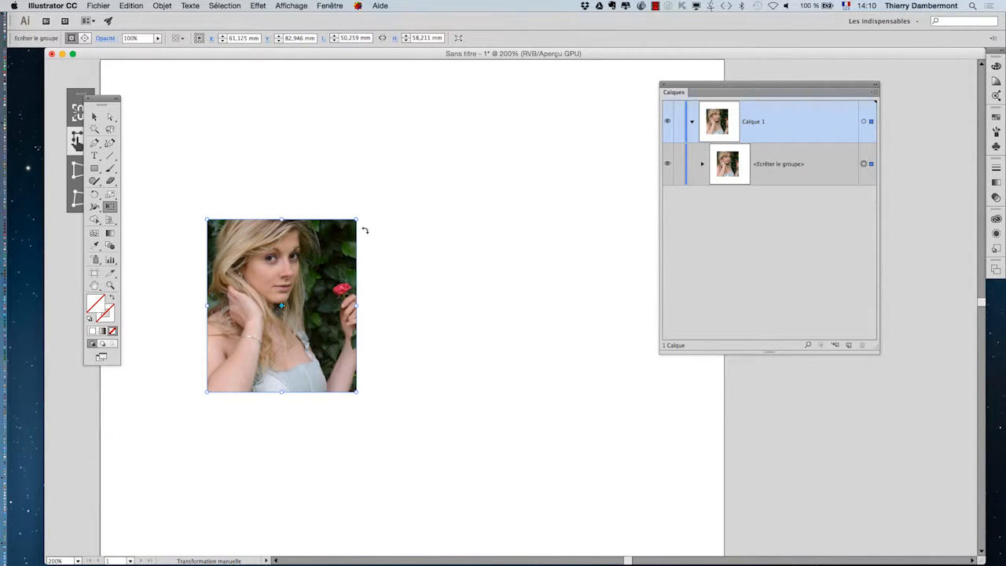
Enlarge the clipped portrait group from its corner handle and inspect its clipping rectangle and linked image in the Layers panel
left_click_drag(357, 221, 422, 151)
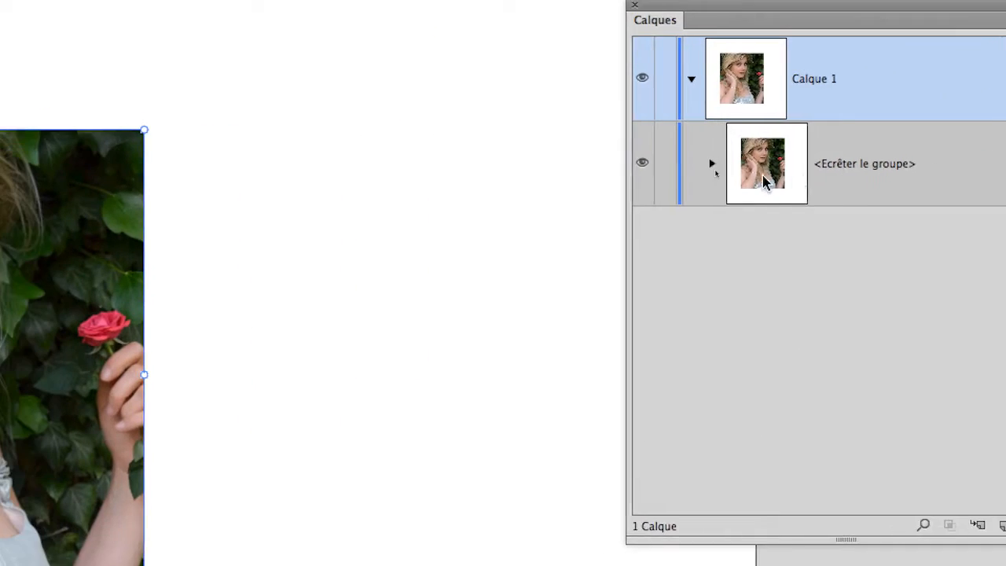
left_click(579, 141)
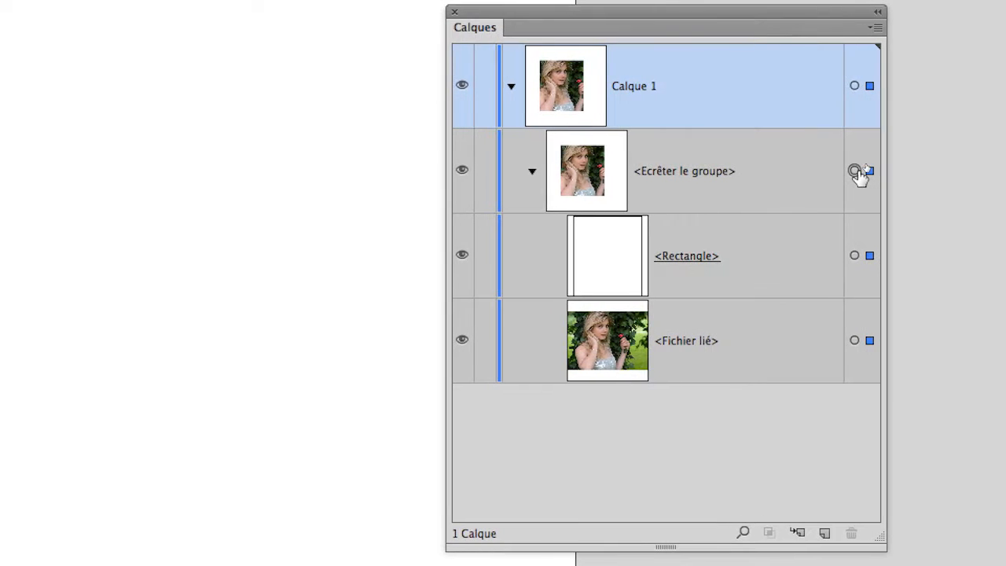
left_click(854, 213)
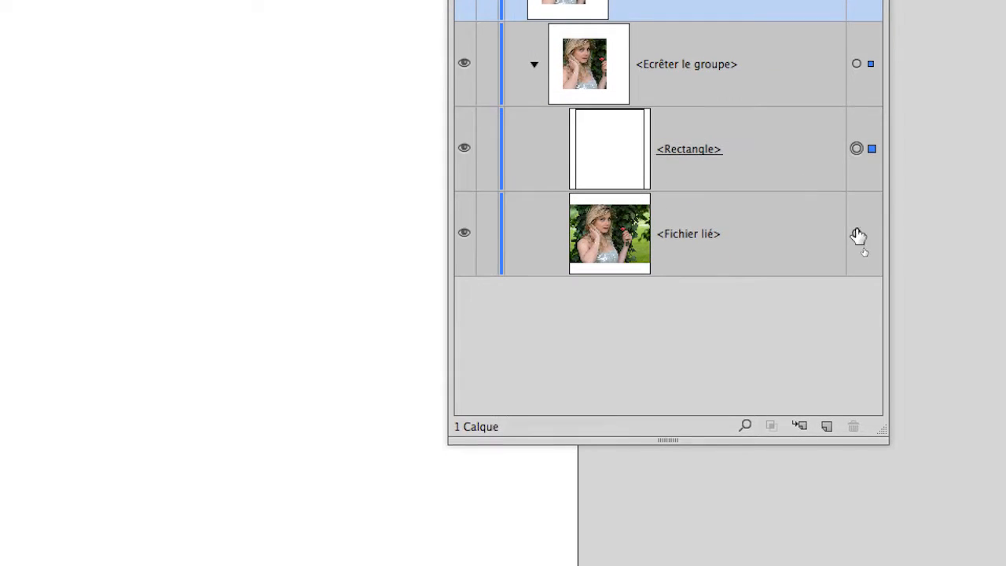
left_click(857, 231)
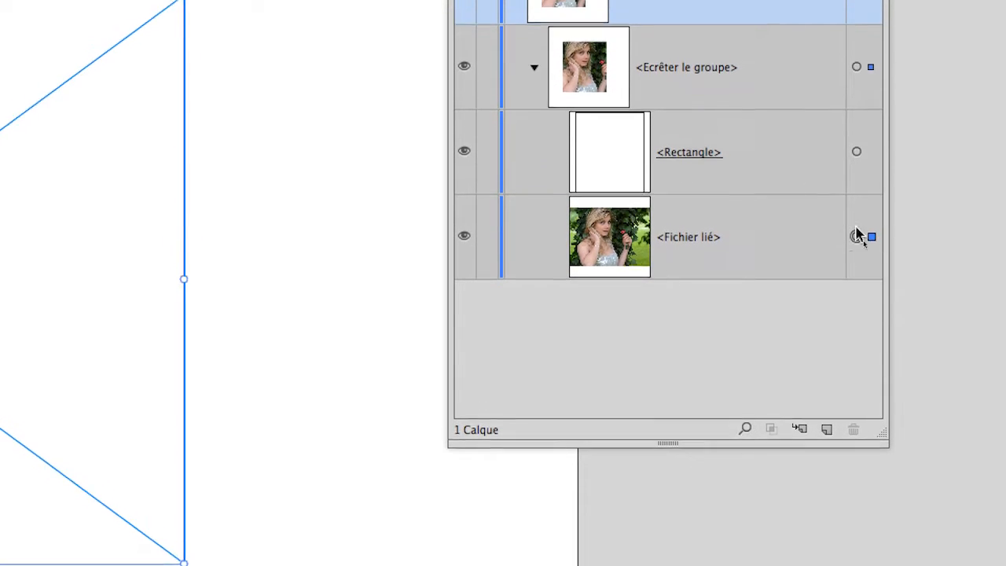
left_click(855, 144)
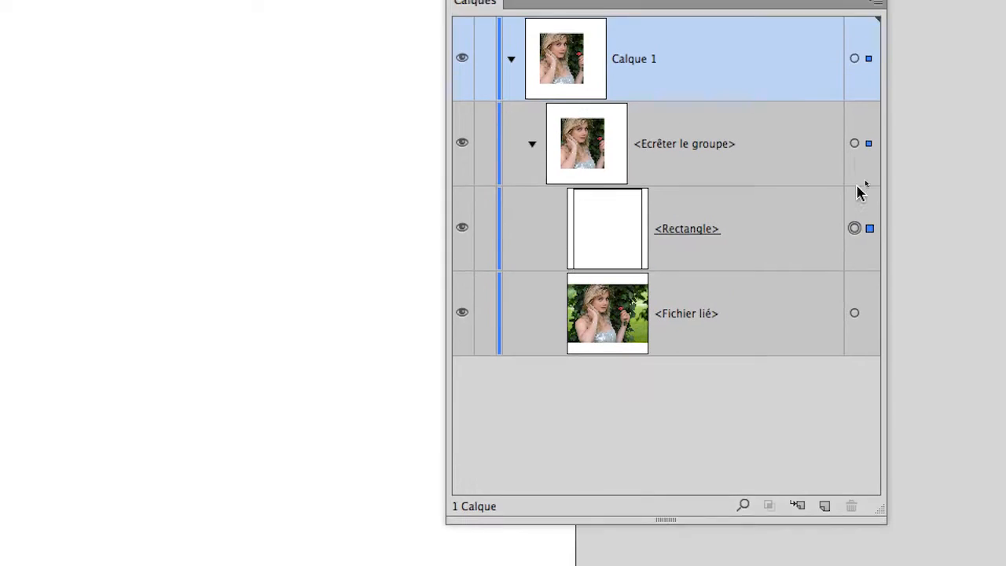
left_click(855, 144)
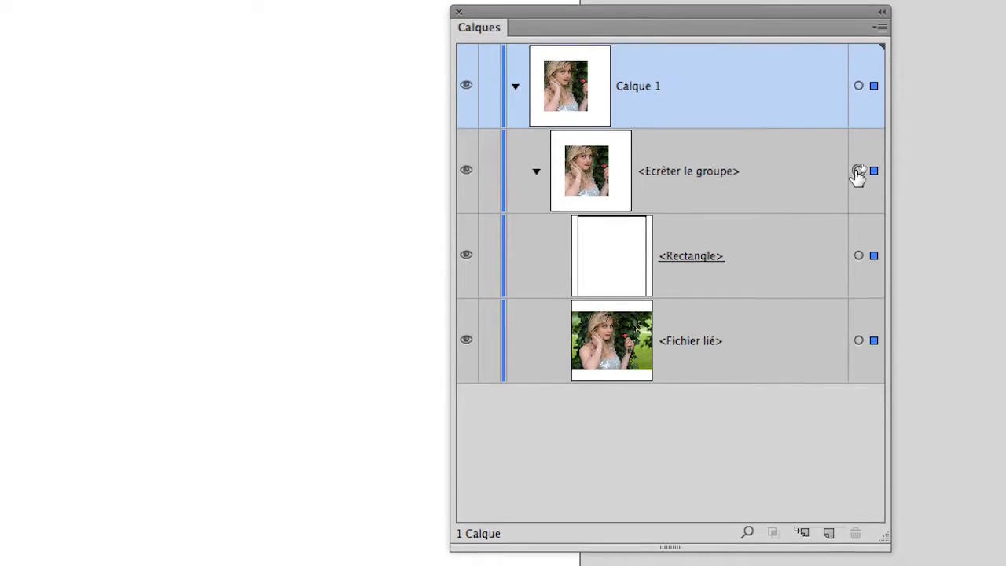
left_click(744, 173)
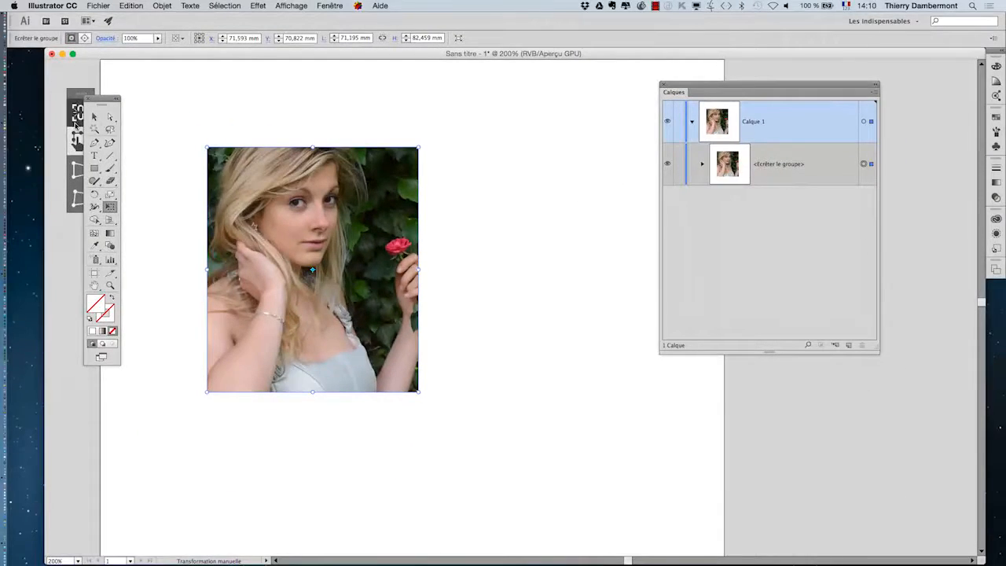
Save the document as "masque d'écrètage - vs1.ai" and close it
left_click(153, 141)
left_click(98, 5)
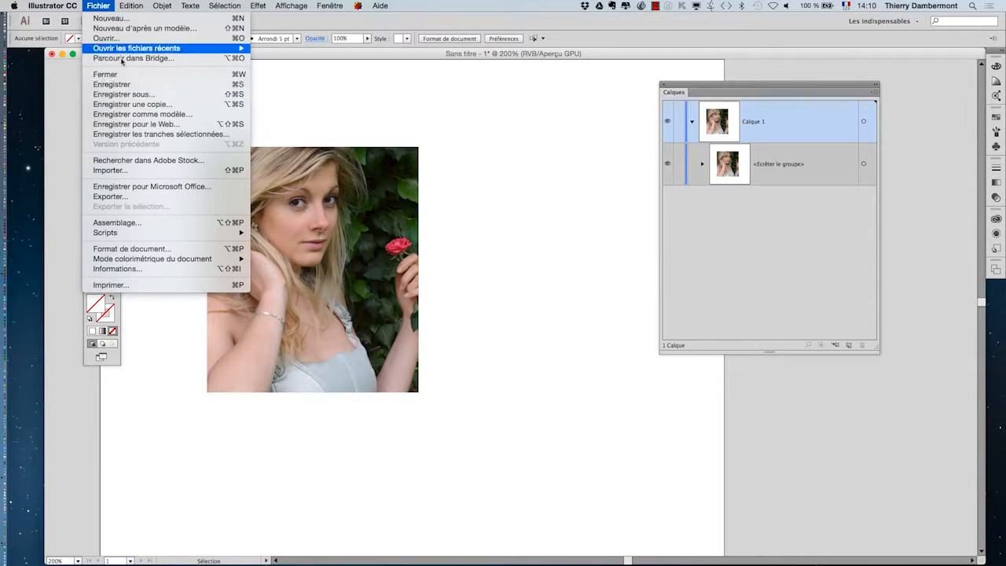
left_click(148, 94)
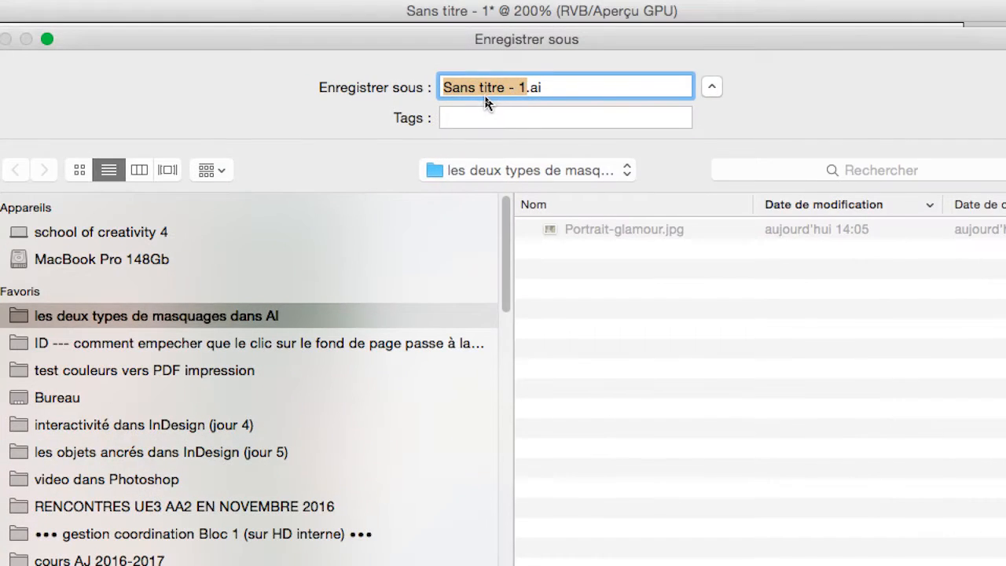
type("m")
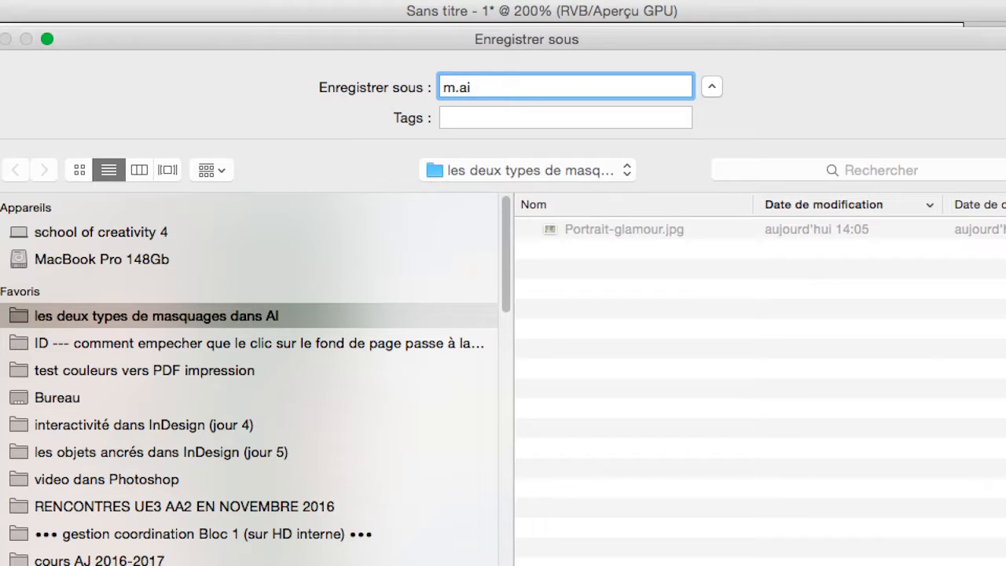
type("ASQU")
key("BackSpace")
key("BackSpace")
key("BackSpace")
key("BackSpace")
type("asque ")
type("d'écrètag")
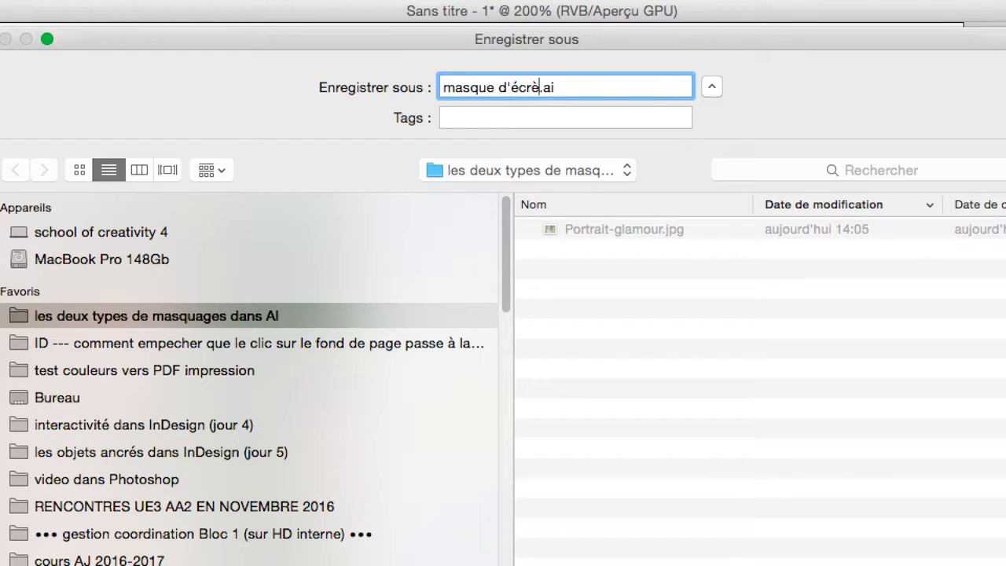
type("e - vs1")
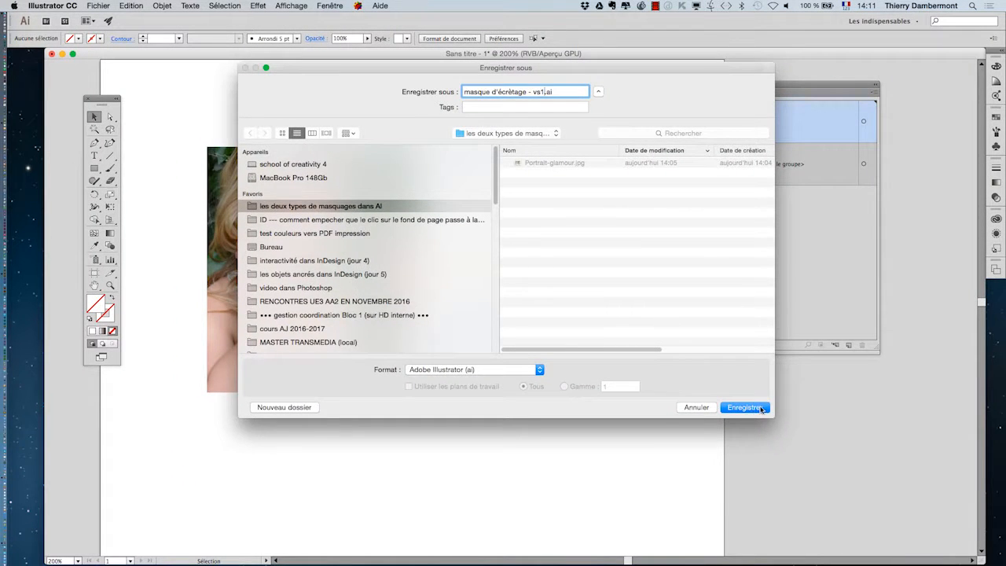
left_click(744, 408)
left_click(464, 401)
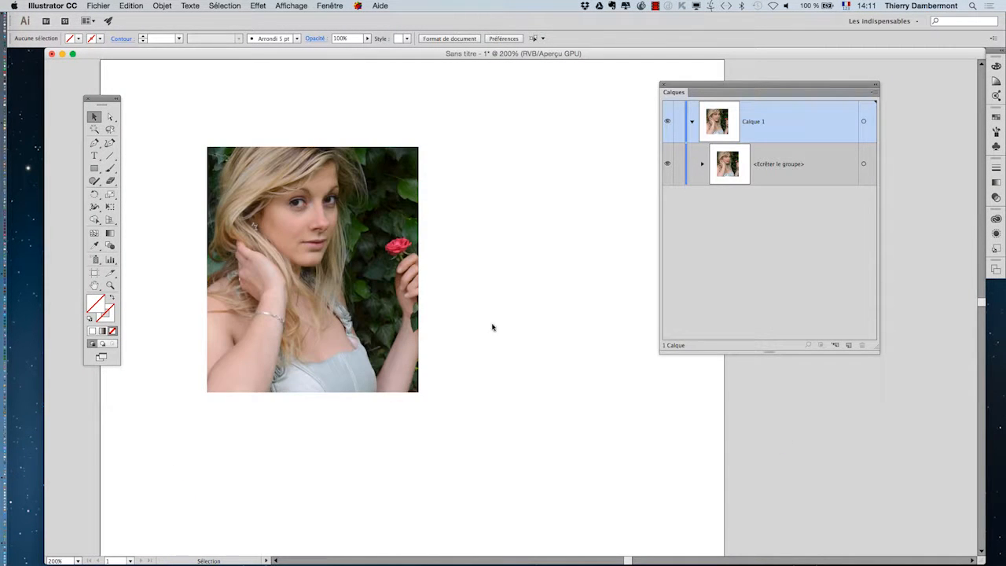
left_click(52, 54)
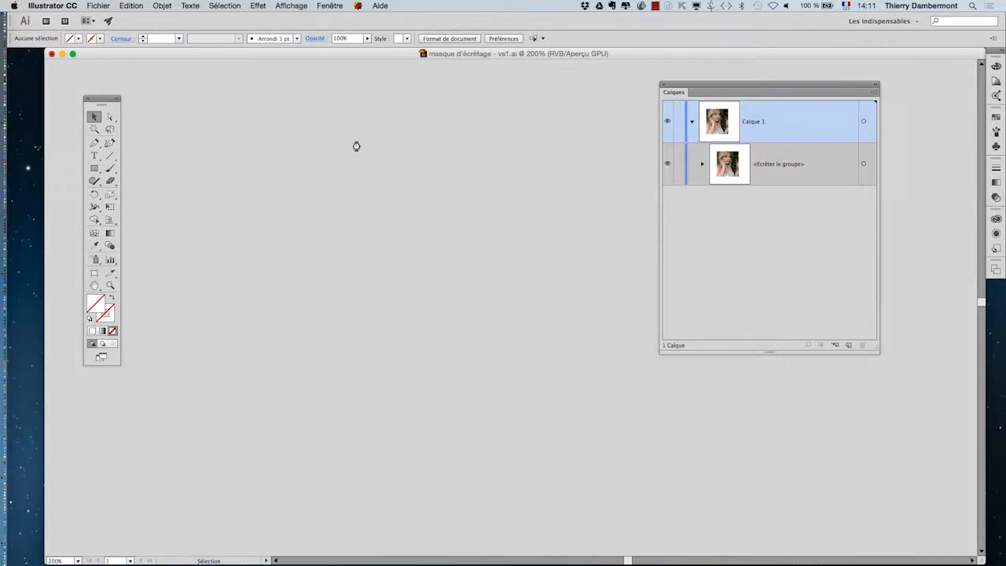
Create a new blank document
left_click(99, 6)
left_click(112, 18)
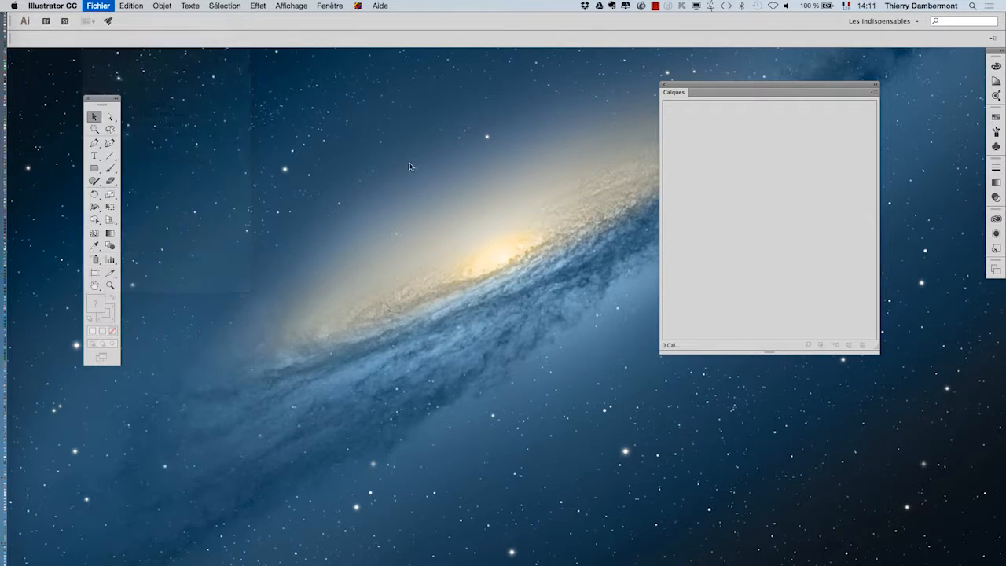
left_click(507, 388)
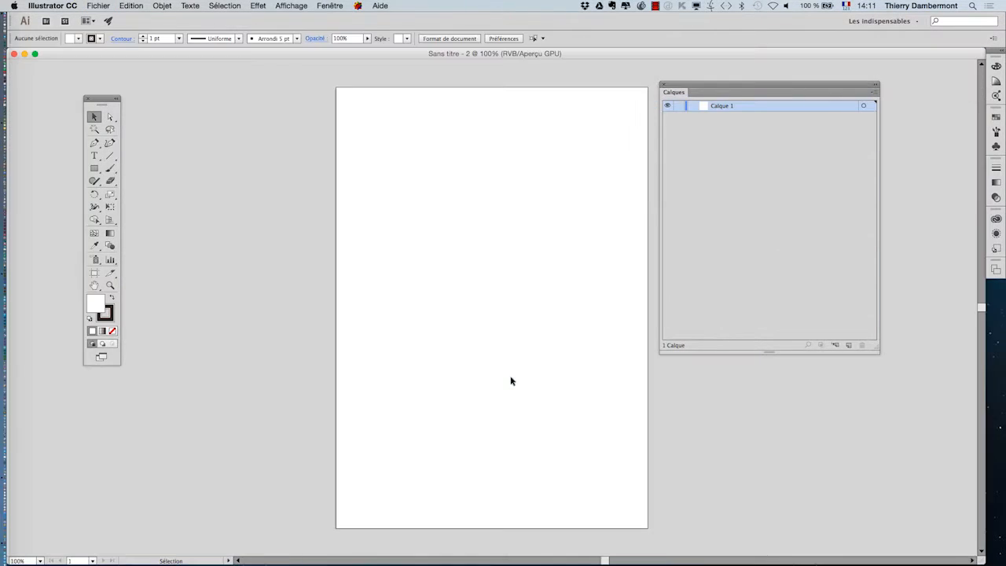
Place Portrait-glamour.jpg as a linked image, drawn about 173 × 127 mm near the artboard's top
left_click_drag(432, 254, 309, 252)
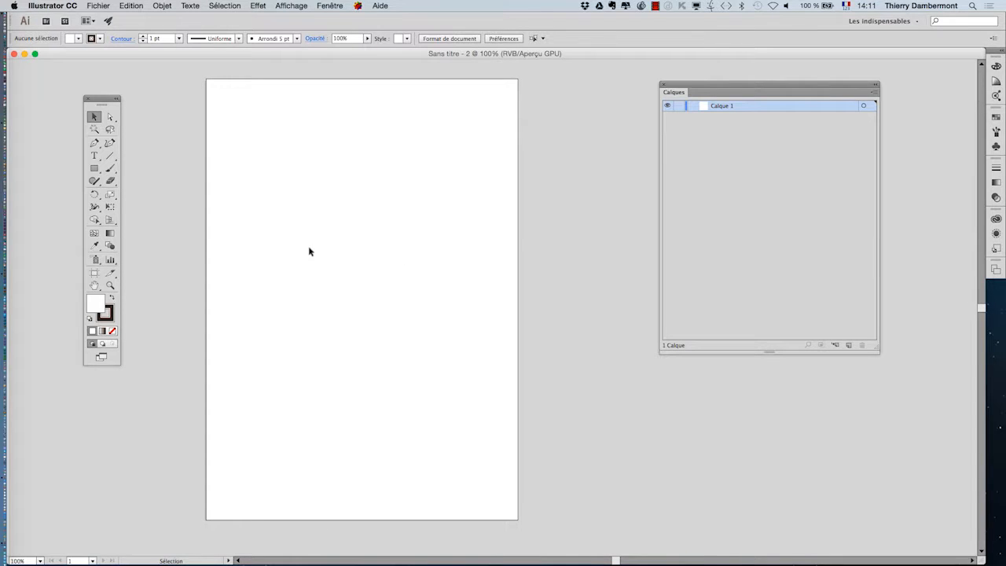
left_click(90, 5)
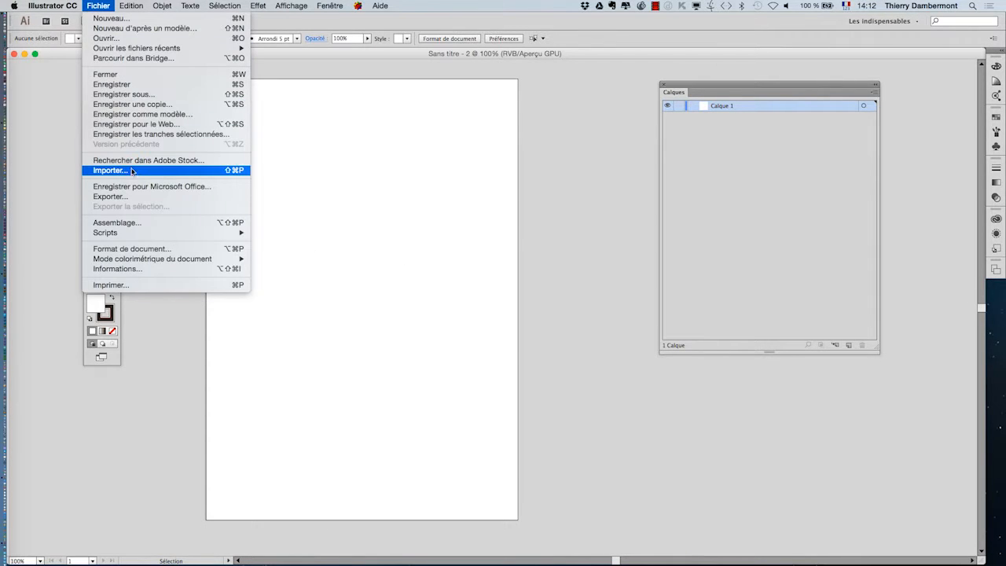
left_click(495, 208)
left_click(539, 135)
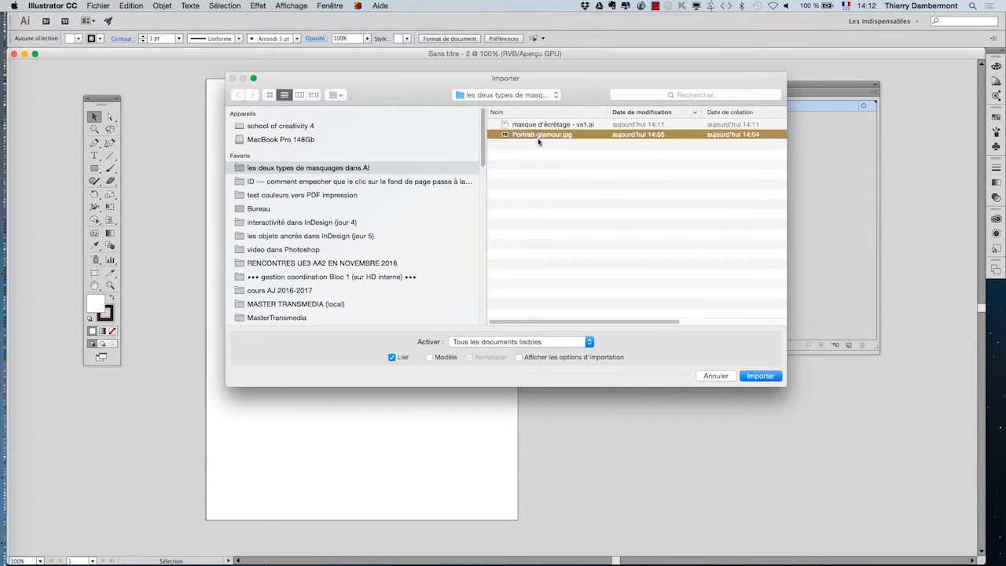
left_click(760, 377)
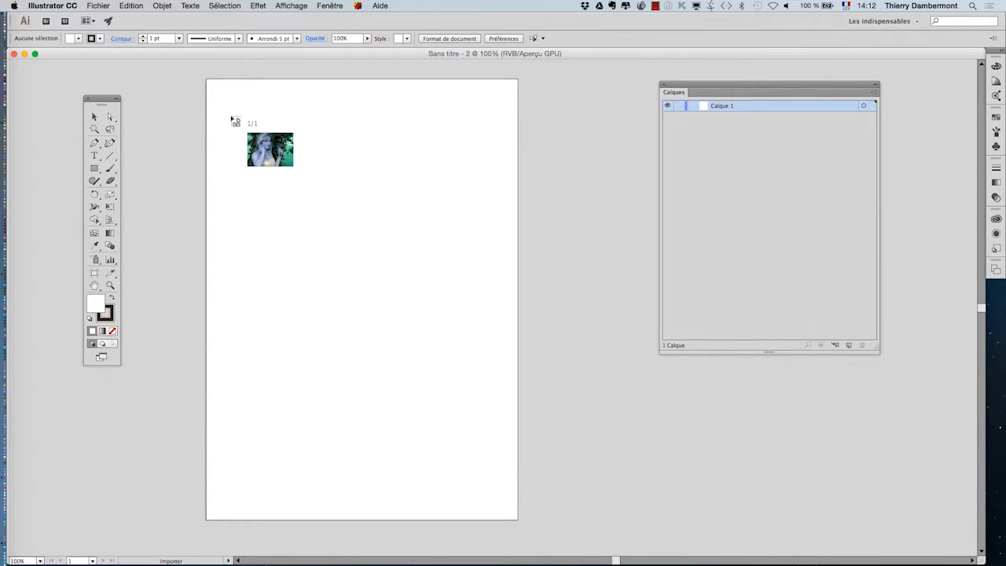
left_click_drag(228, 115, 487, 405)
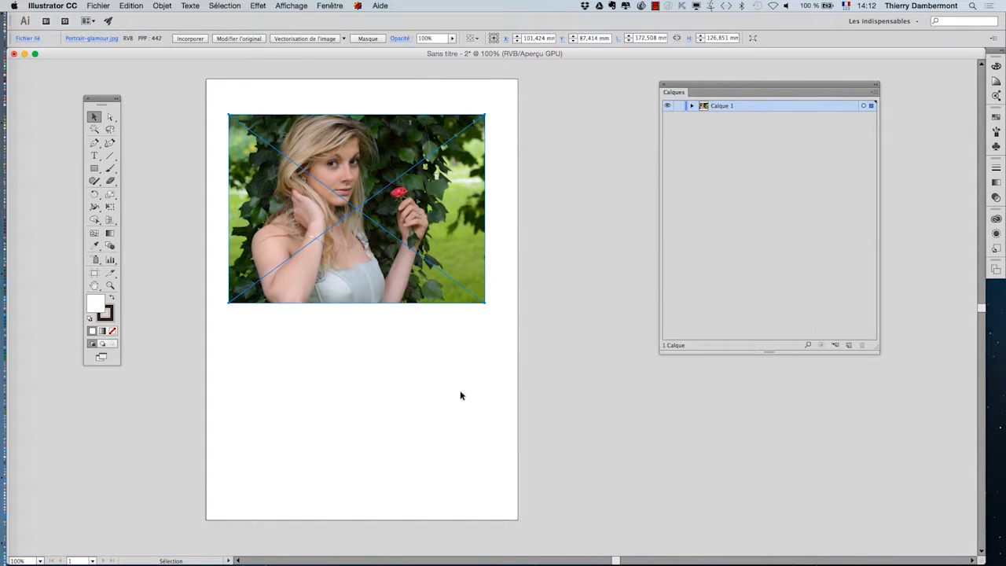
Draw a rectangle about 82 × 106 mm over the woman's face and torso
scroll(270, 217, "up", 1)
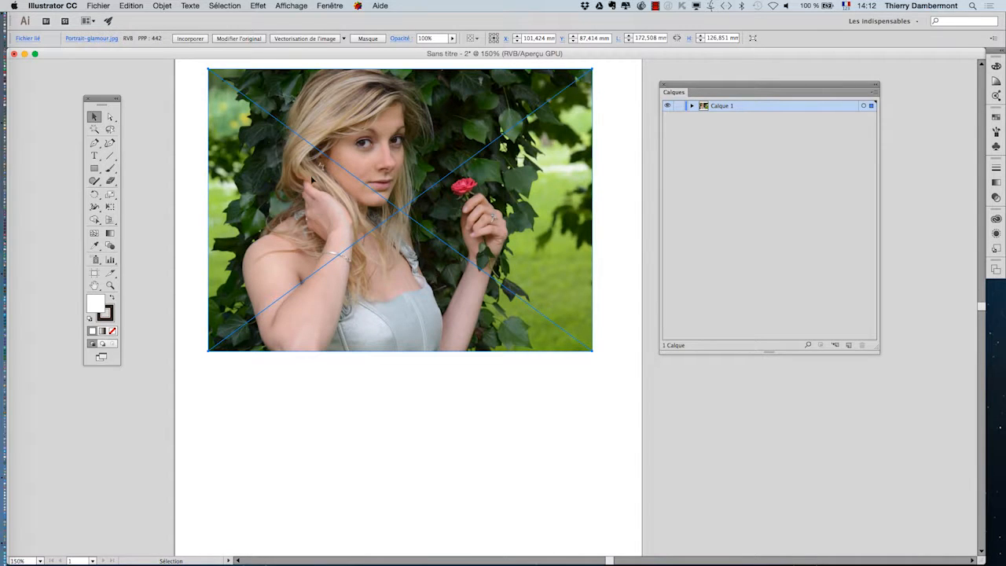
left_click(98, 170)
scroll(432, 262, "up", 5)
scroll(432, 261, "left", 1)
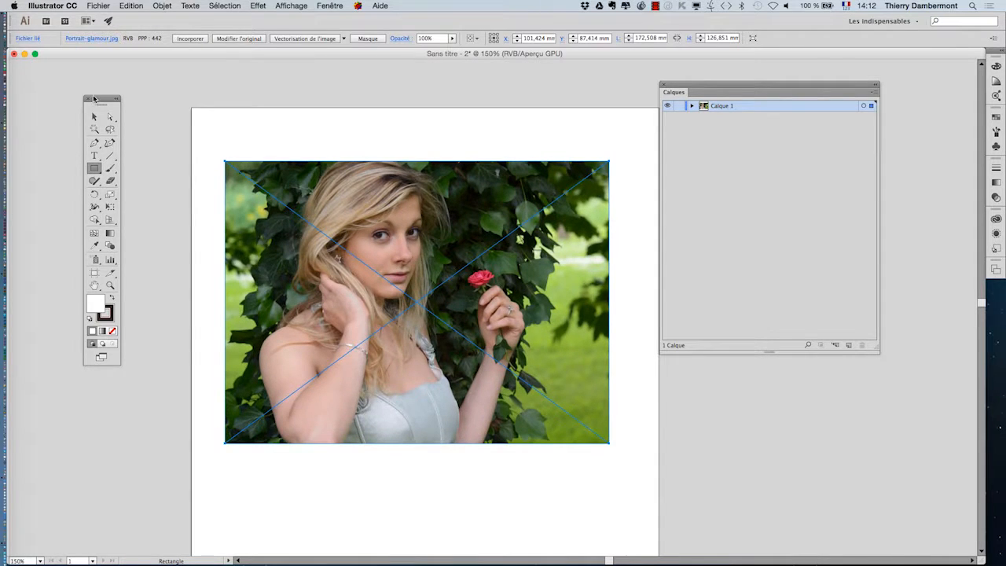
left_click_drag(101, 99, 138, 109)
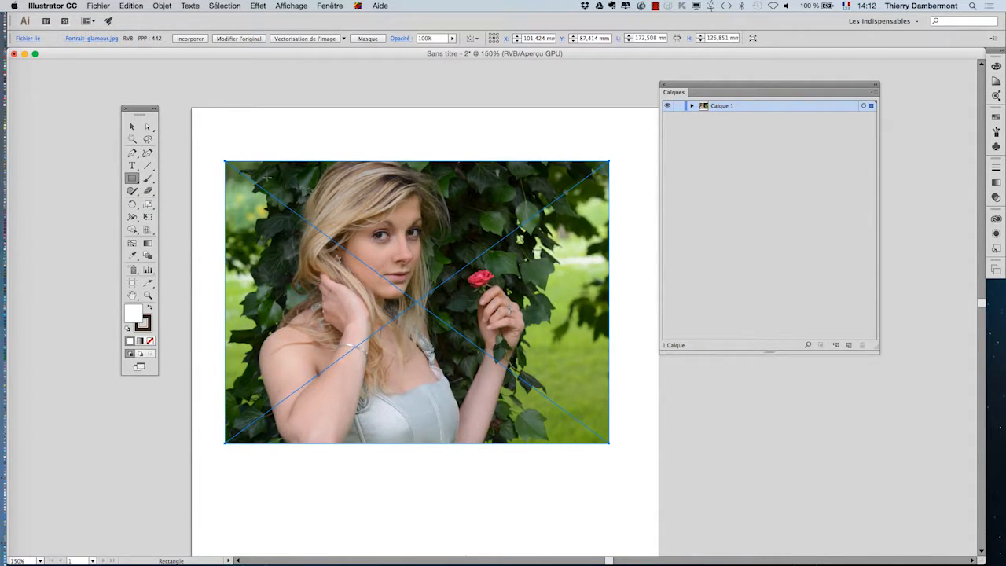
left_click_drag(290, 183, 474, 419)
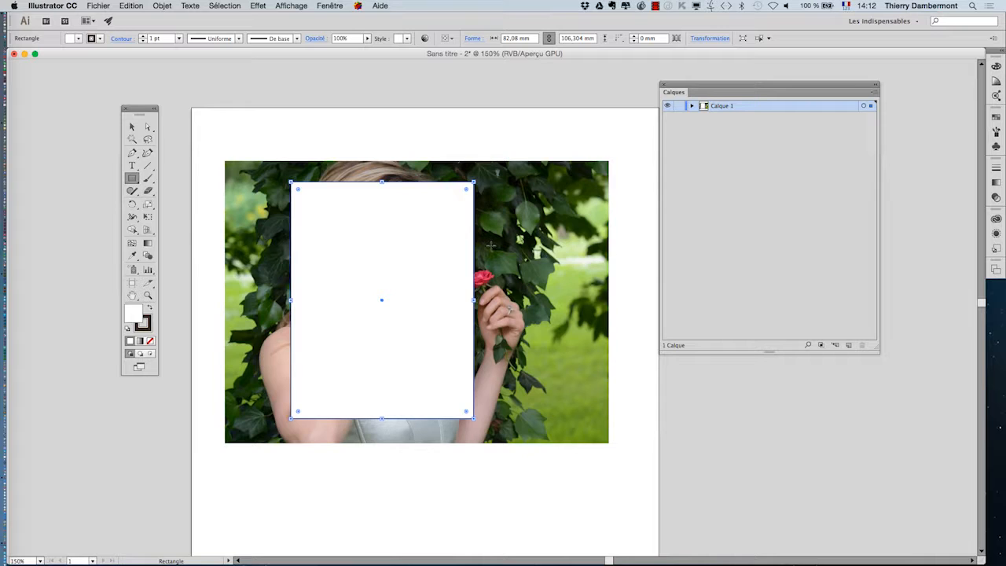
Draw four smaller rectangles over the photo: beside the rose, at the upper left, lower left and lower right
left_click_drag(486, 236, 558, 311)
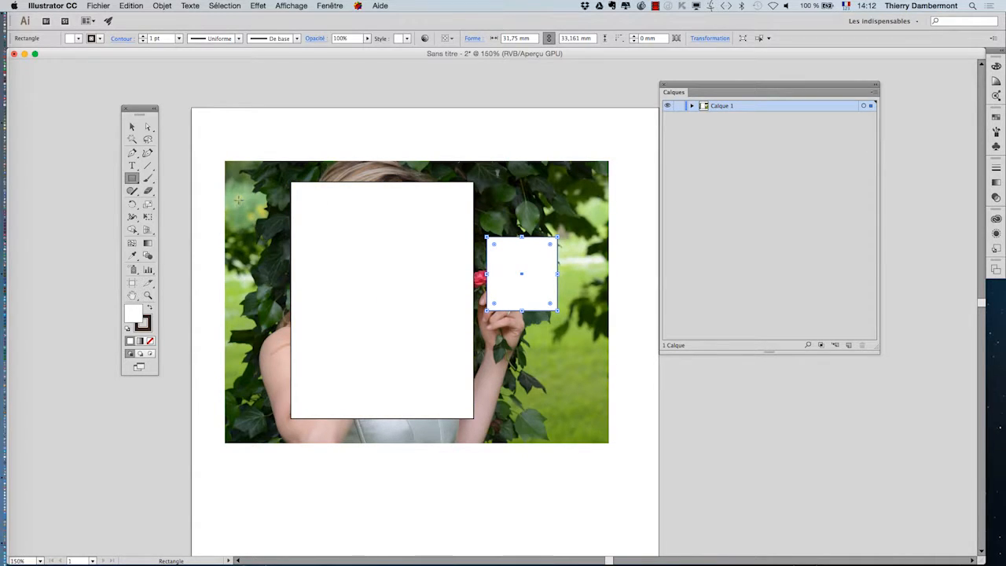
left_click_drag(239, 200, 276, 250)
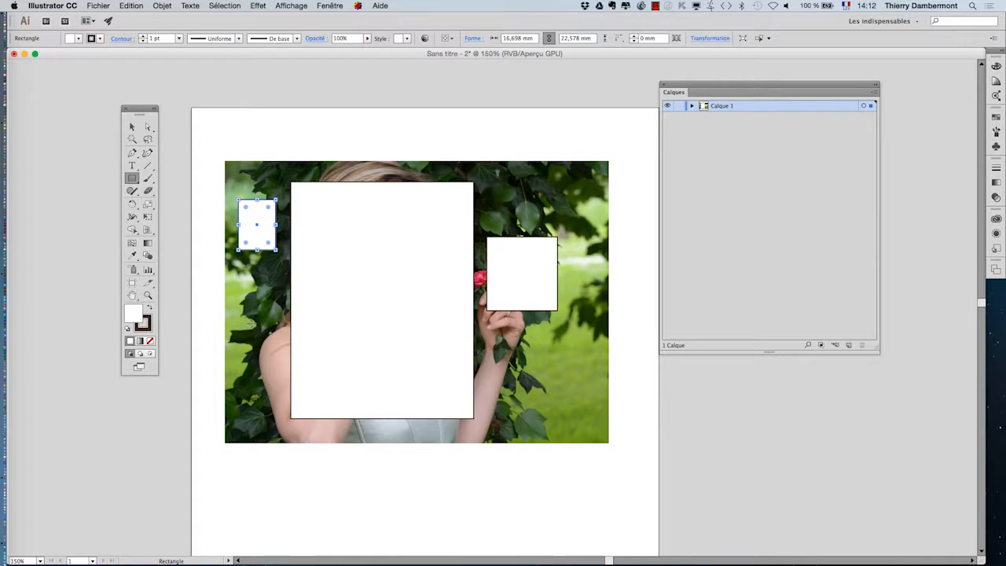
left_click_drag(249, 317, 273, 351)
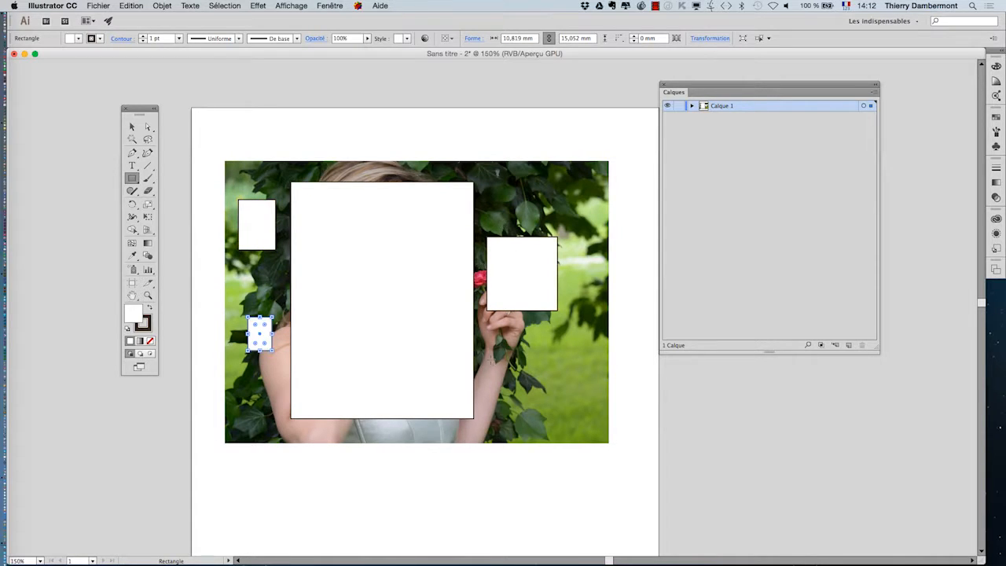
left_click_drag(521, 403, 521, 402)
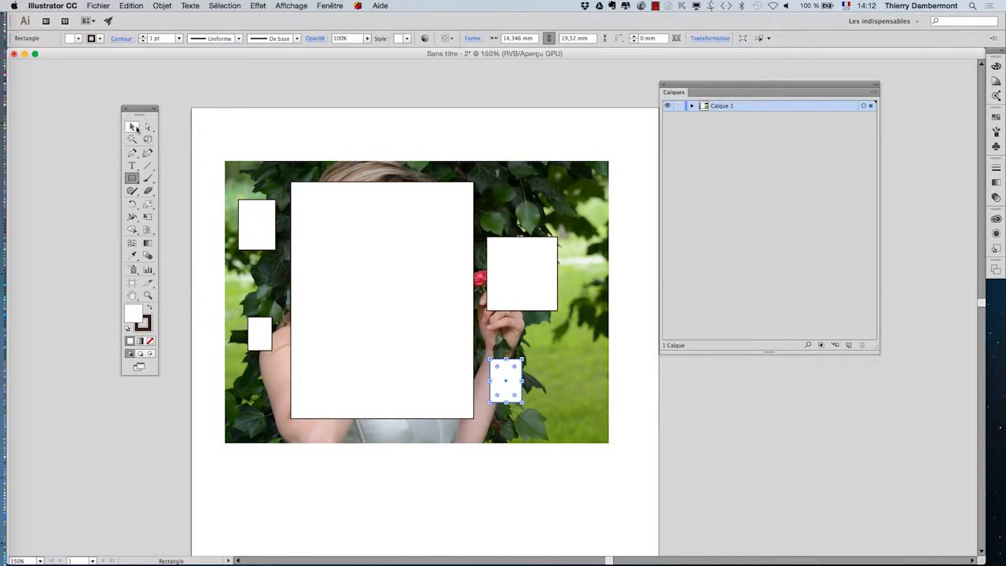
Delete the small rectangle at the lower left of the photo
left_click(131, 127)
left_click(256, 127)
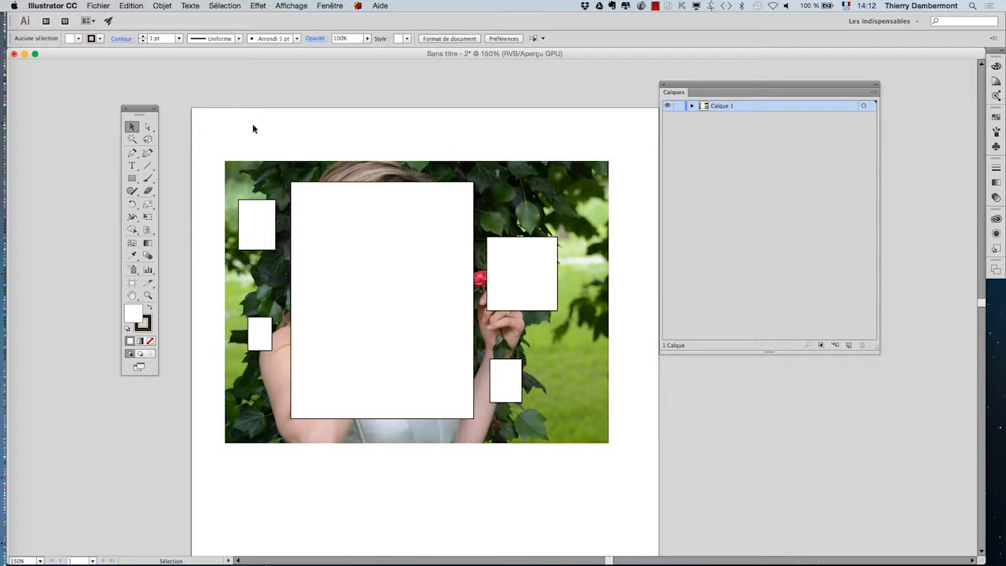
left_click(261, 331)
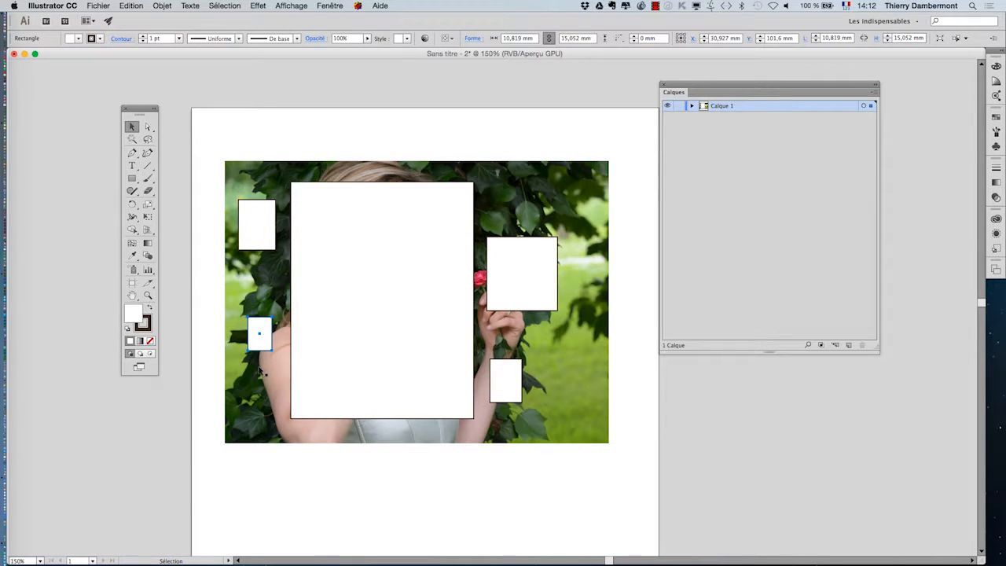
scroll(262, 369, "up", 2)
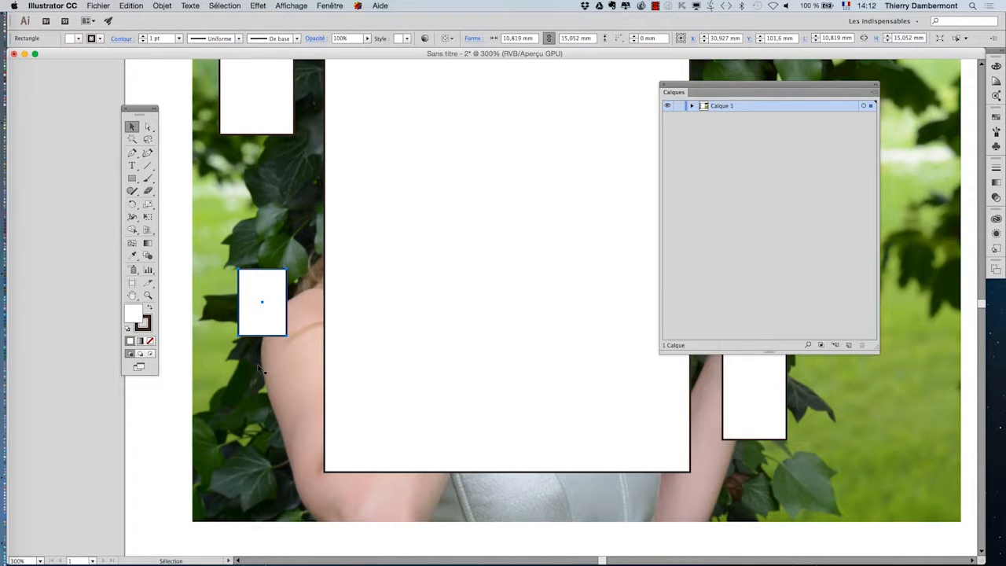
key("Delete")
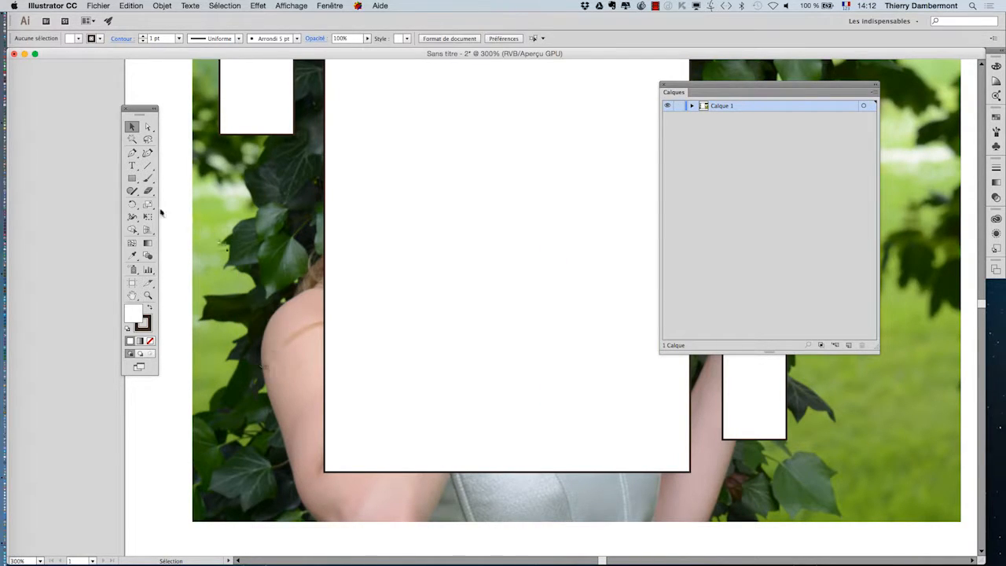
Draw a circle about 12 mm in diameter on the left side and move it up over the leaves
left_click_drag(132, 179, 165, 204)
left_click_drag(250, 294, 305, 349)
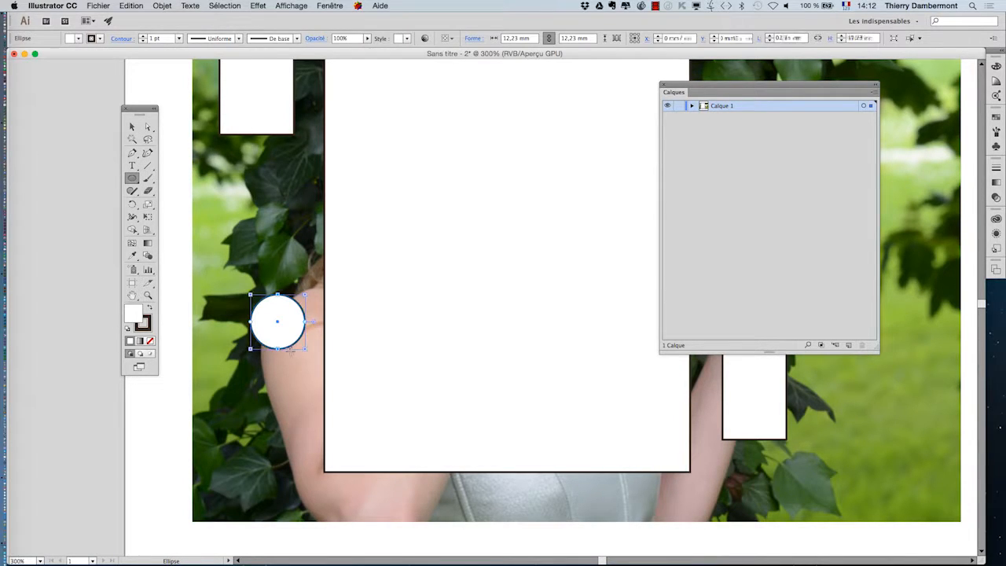
key("v")
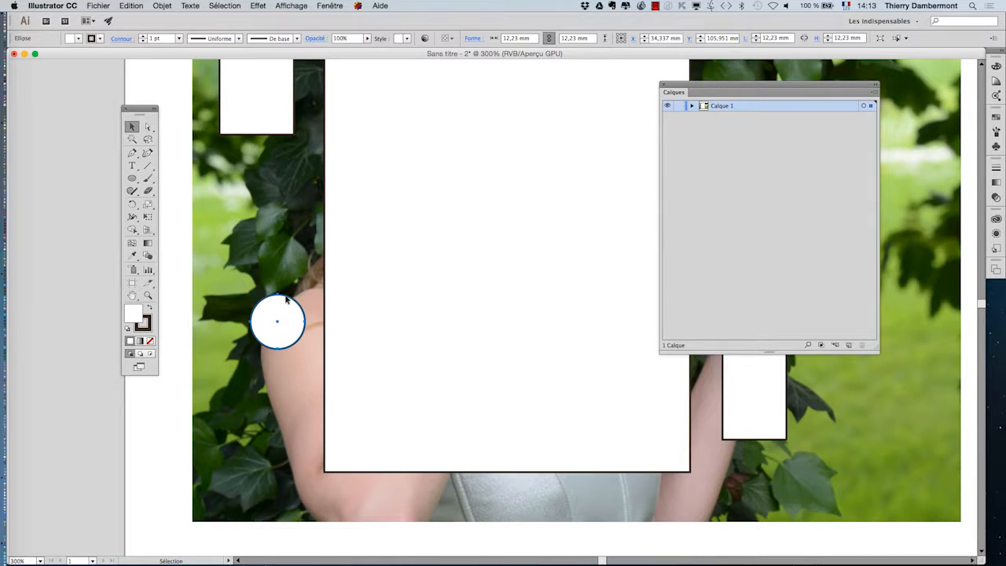
left_click_drag(283, 301, 262, 229)
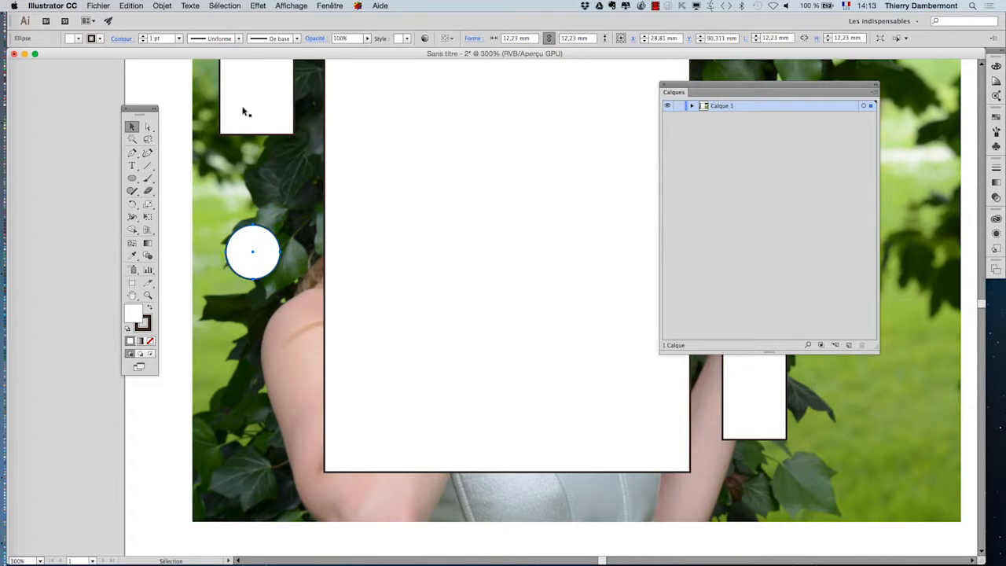
left_click(161, 5)
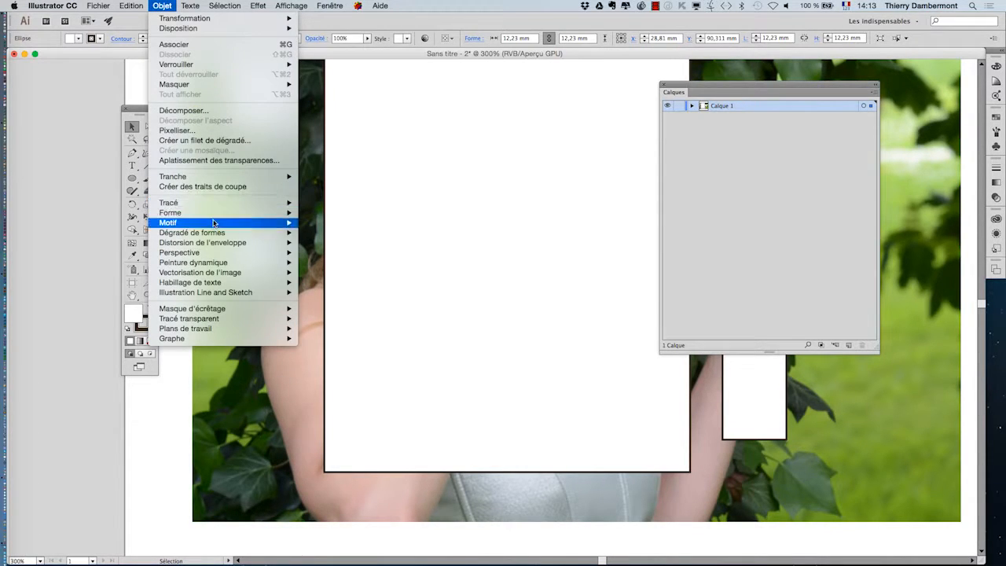
mouse_move(225, 246)
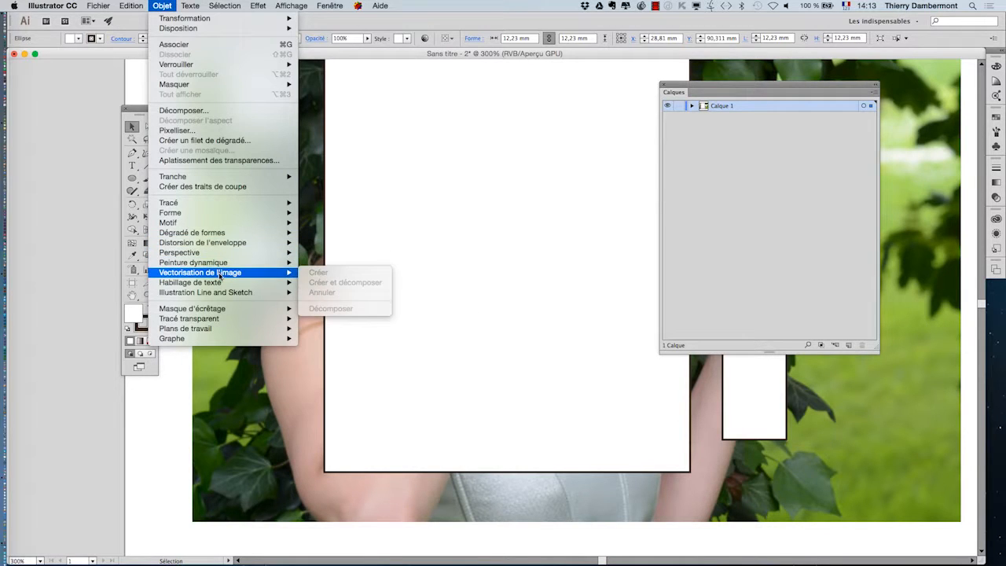
mouse_move(219, 285)
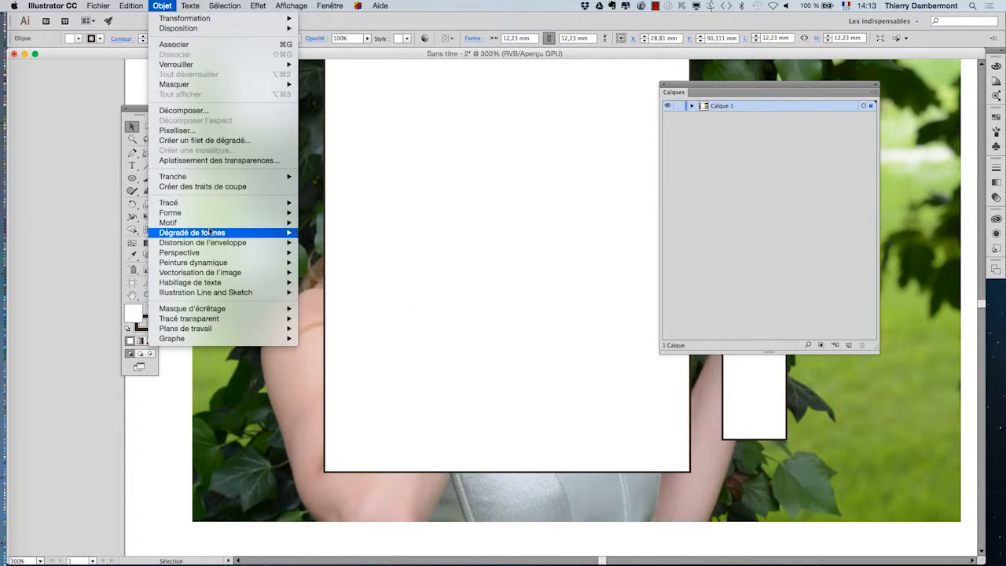
mouse_move(208, 217)
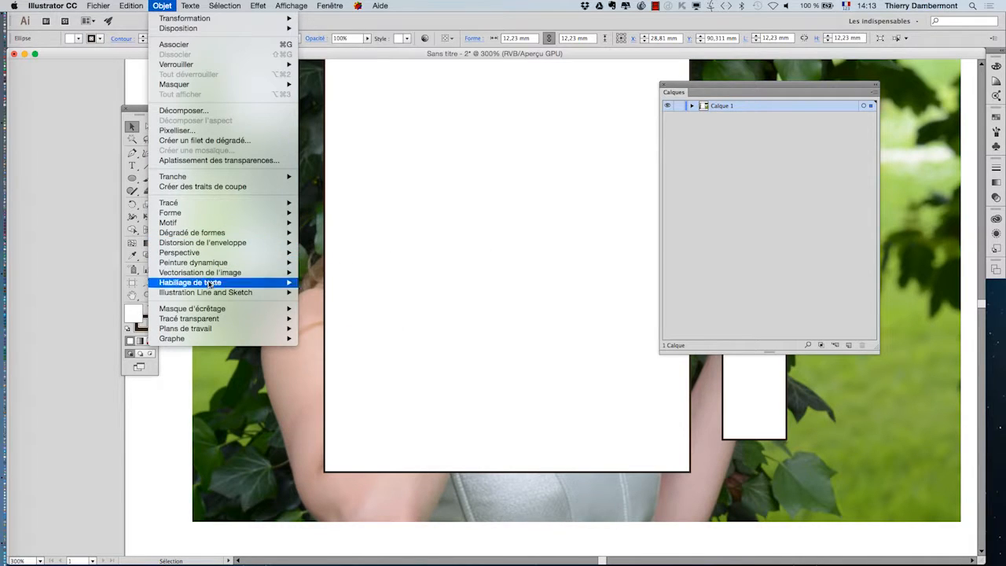
left_click(174, 399)
Delete the small rectangle beside the rose
scroll(399, 359, "down", 2)
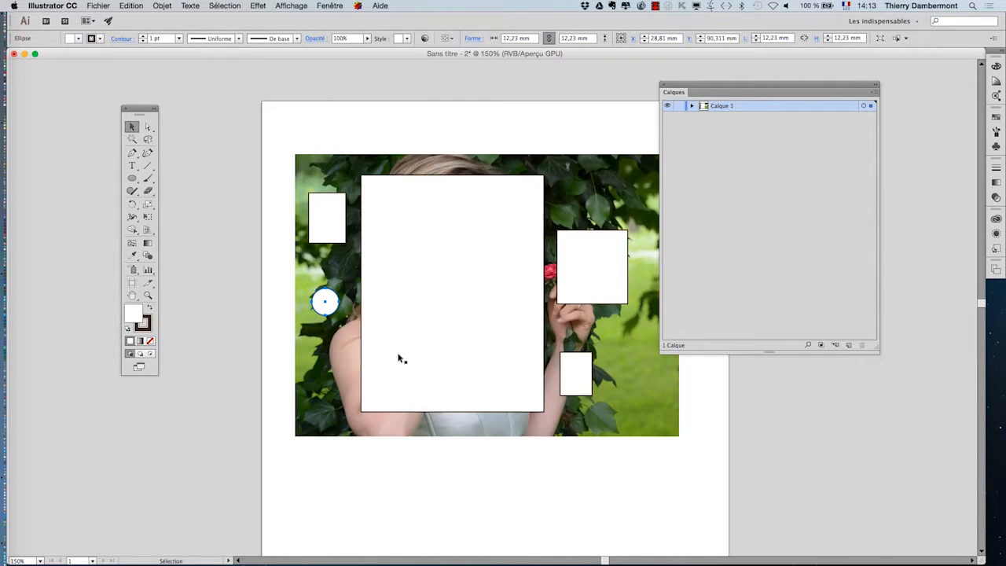
key("space")
left_click_drag(375, 281, 305, 220)
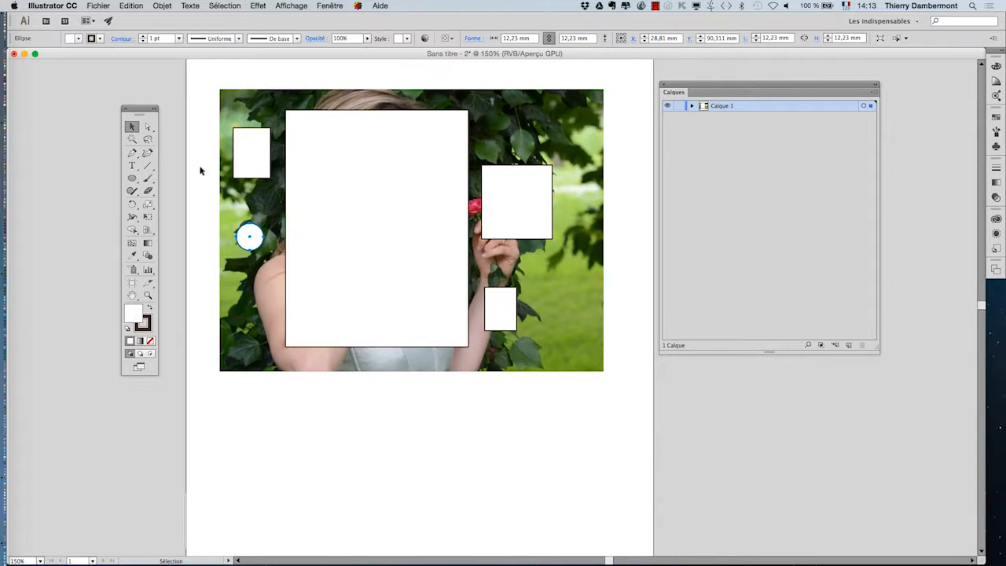
left_click(539, 235)
key("Delete")
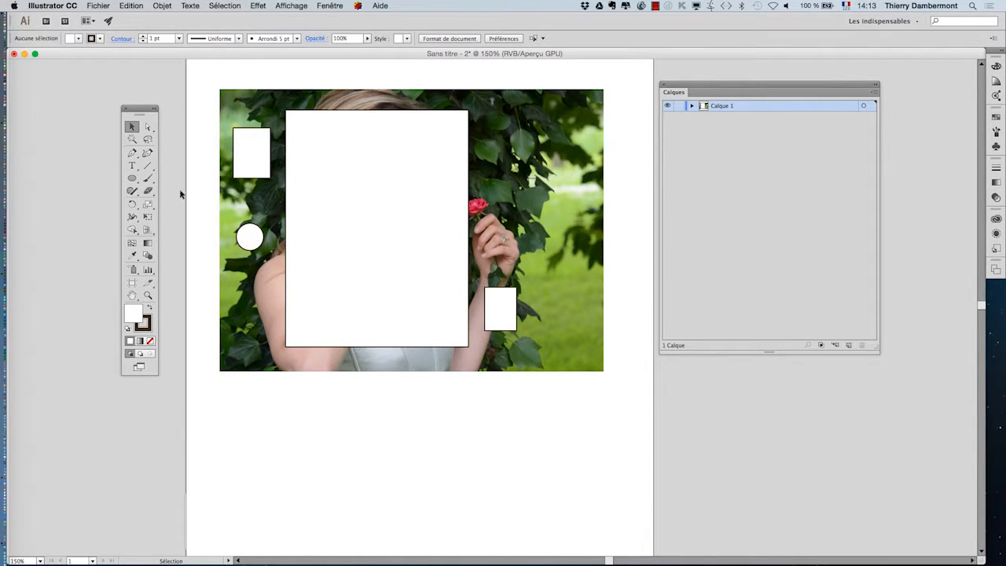
Draw a large circle over the leaves to the right of the rose, then deselect it
left_click(132, 178)
left_click_drag(558, 208, 572, 226)
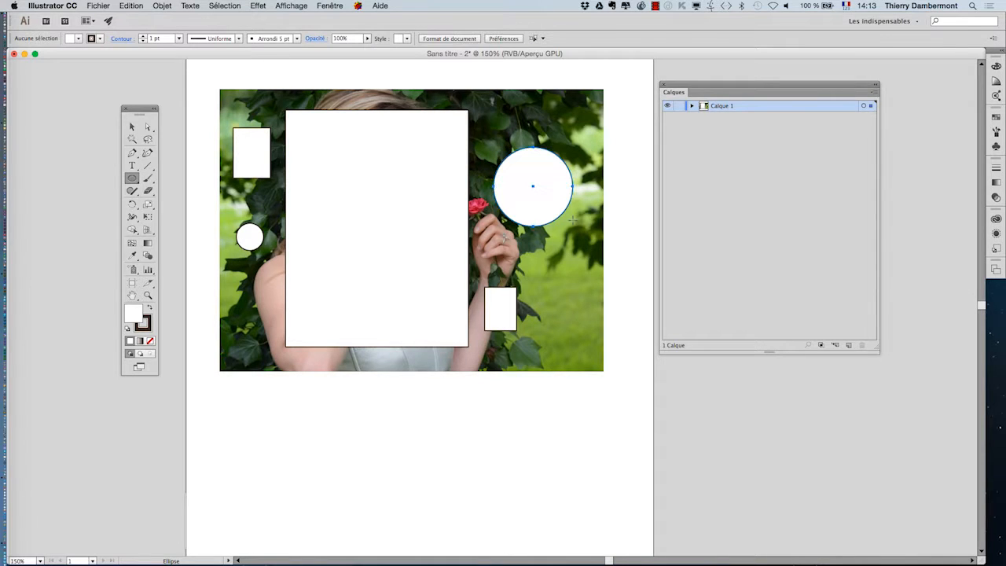
left_click(133, 127)
left_click(375, 480)
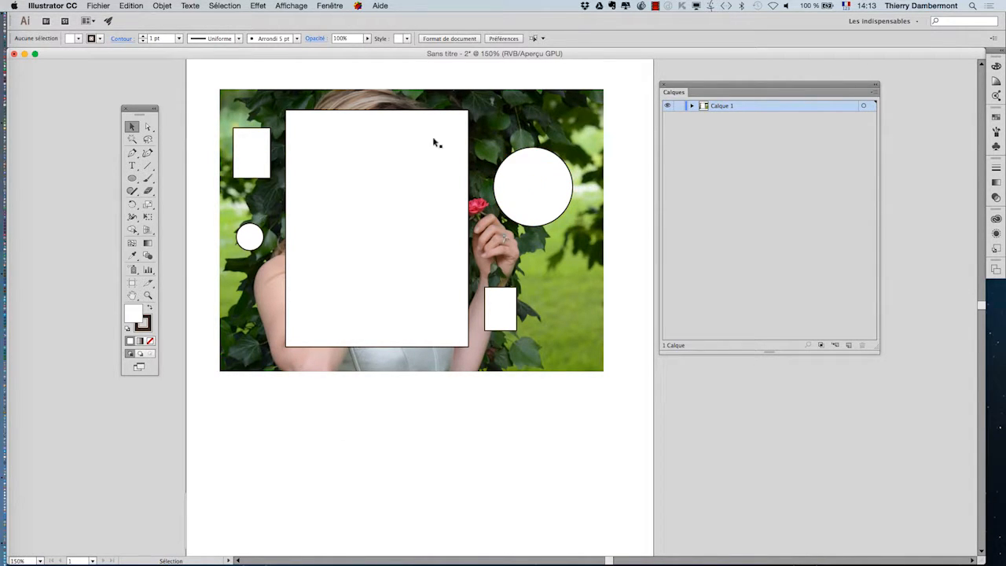
Set the Layers panel row size to 80 pixels and expand Calque 1 to list its objects
left_click(874, 92)
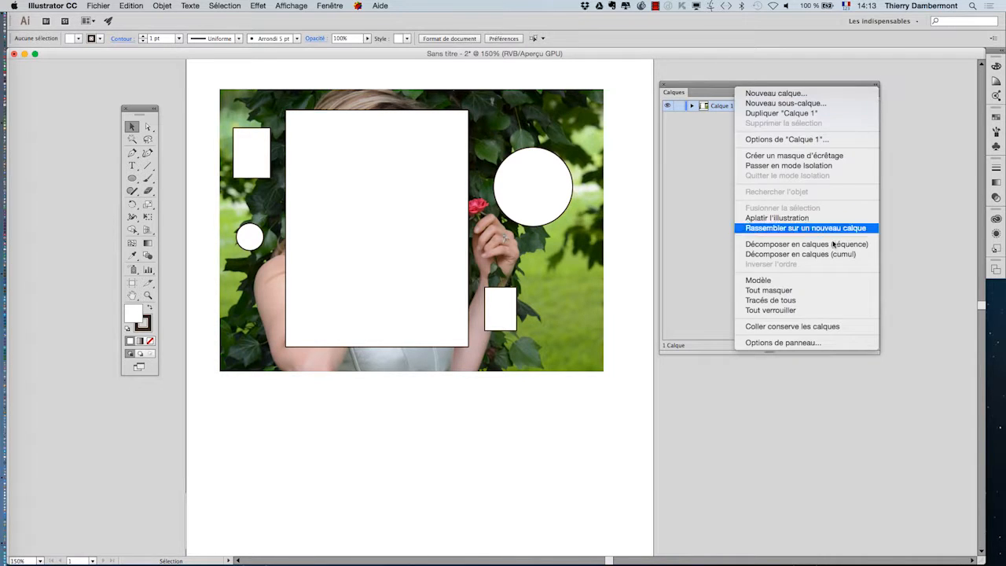
left_click(829, 343)
left_click(510, 162)
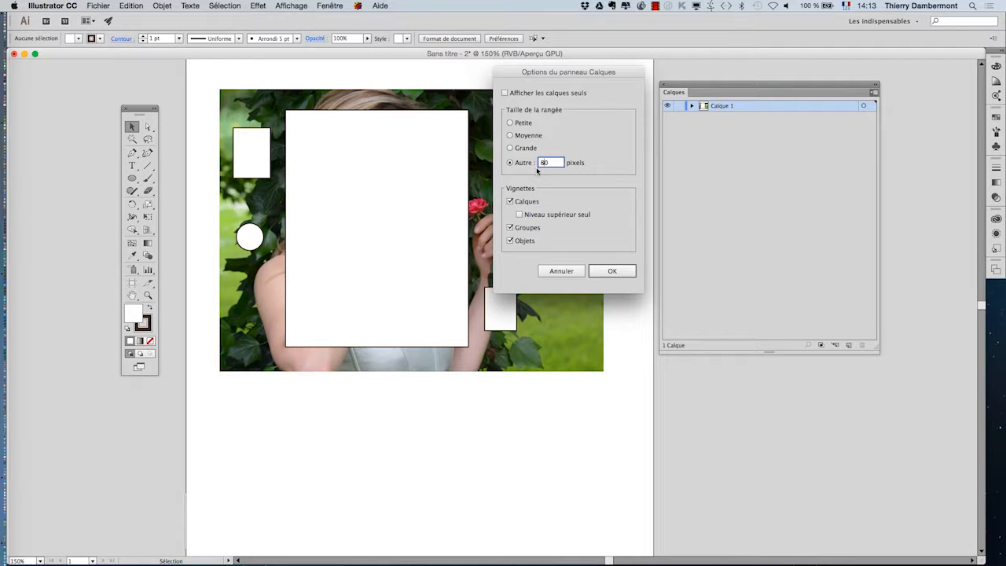
left_click(617, 273)
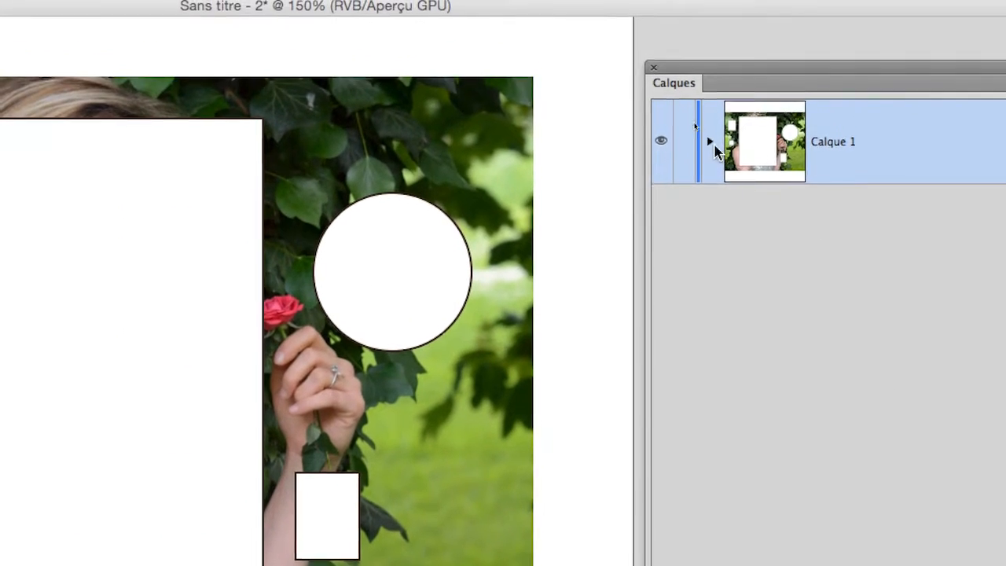
left_click(711, 144)
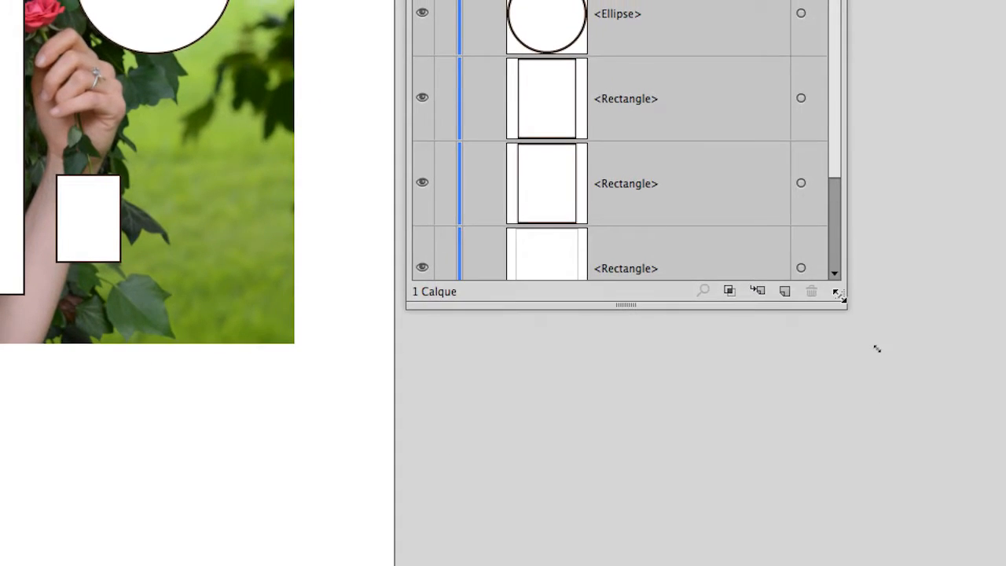
left_click_drag(840, 297, 847, 383)
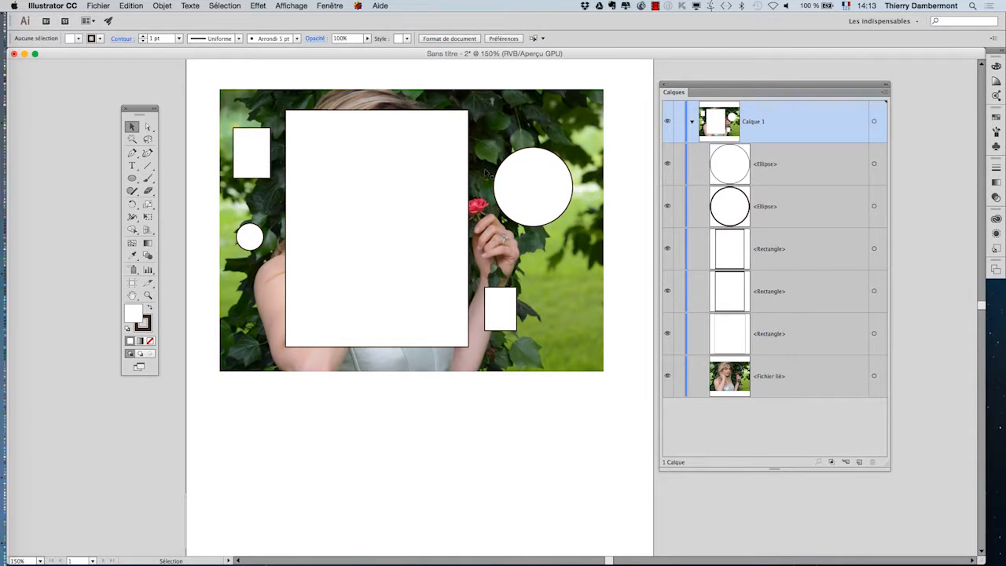
Fill the shapes with swatch colours: large rectangle red, small rectangles pink and orange, circles blue and yellow
left_click(427, 130)
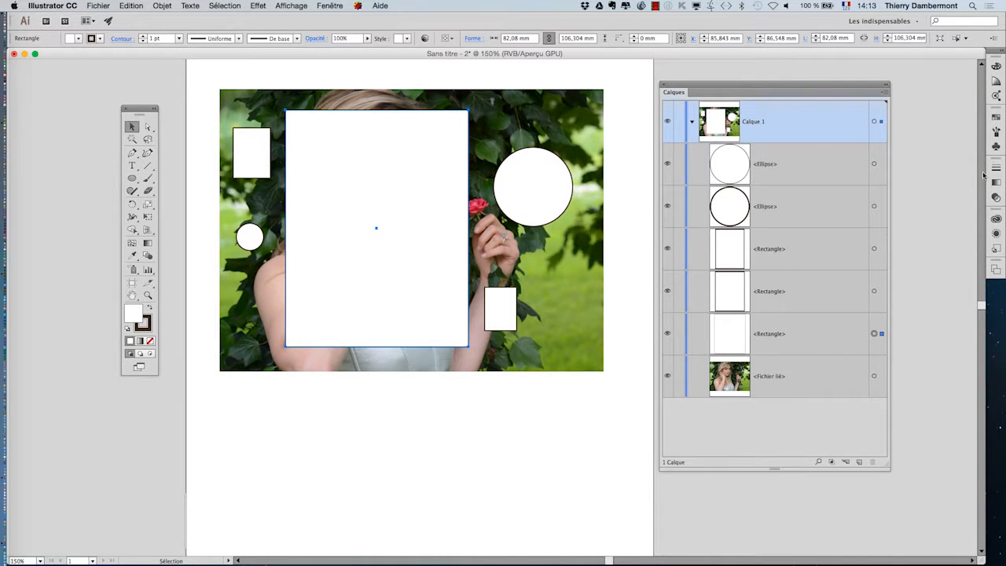
left_click(997, 118)
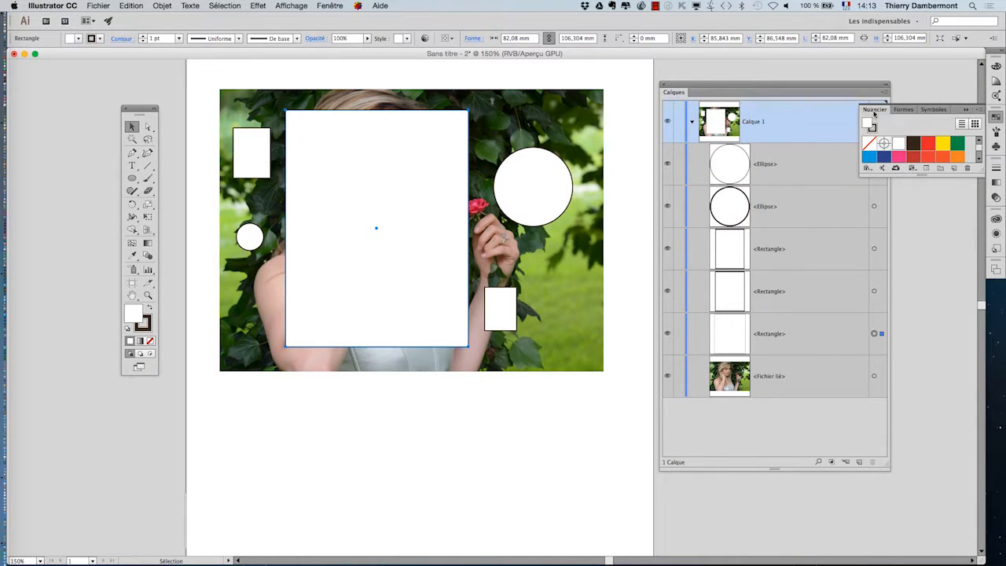
left_click_drag(875, 115, 532, 63)
left_click_drag(638, 121, 649, 211)
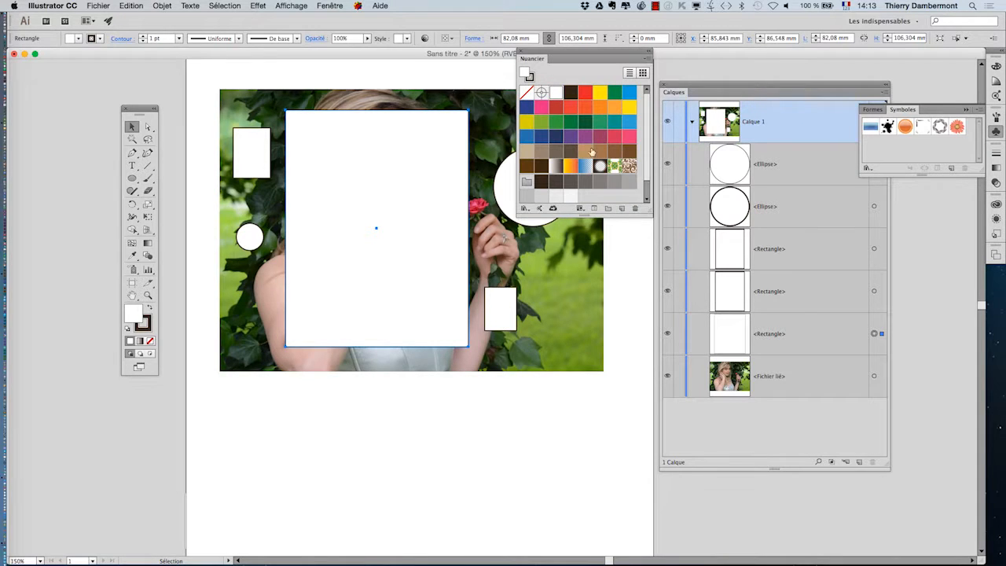
left_click(571, 110)
left_click_drag(542, 107, 499, 315)
left_click_drag(614, 106, 252, 150)
left_click_drag(627, 93, 510, 193)
left_click_drag(601, 95, 251, 237)
left_click_drag(541, 52, 533, 439)
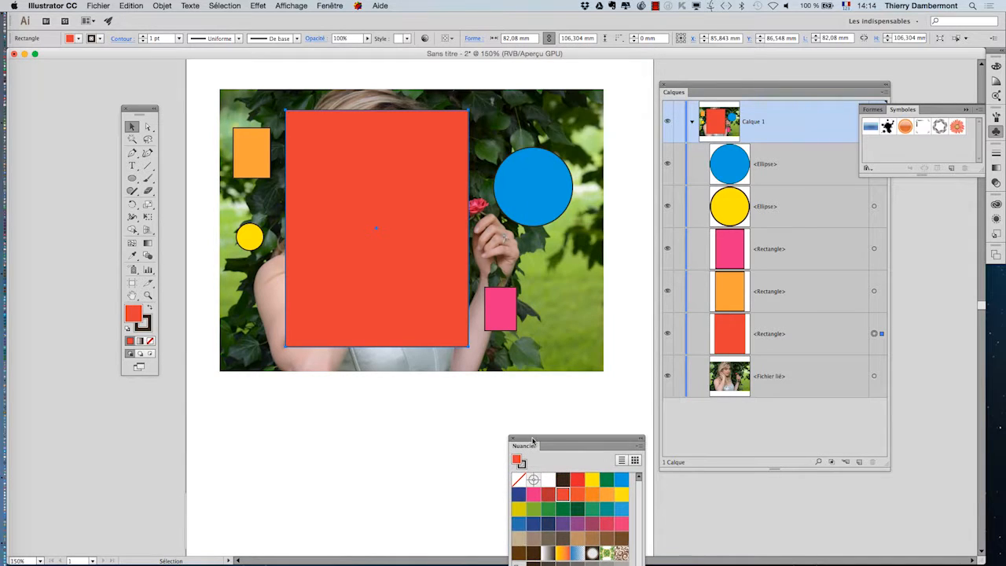
Save the document as "masque d'écrêtage - vs2 - 01.ai"
left_click(92, 6)
left_click(228, 394)
left_click(98, 6)
left_click(137, 92)
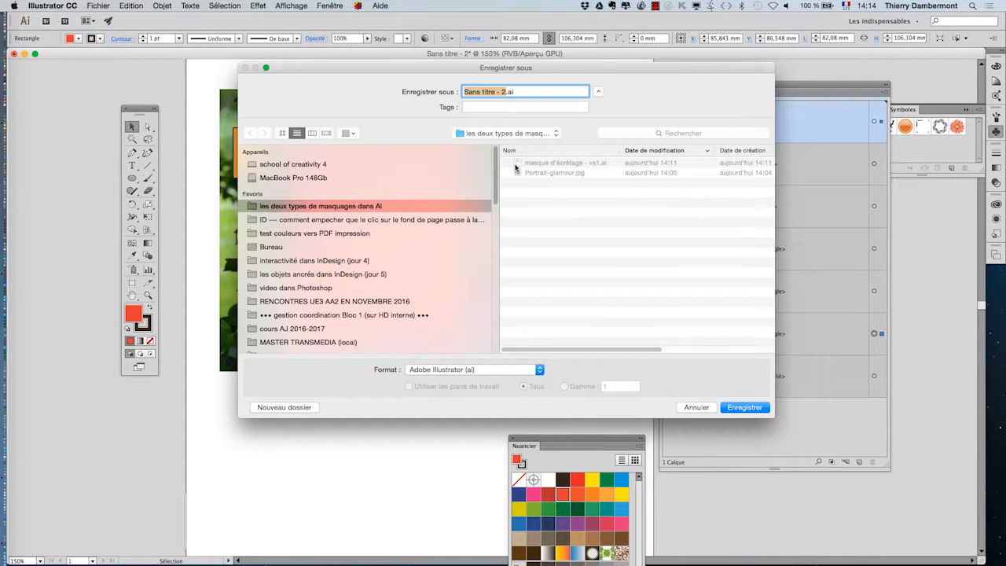
type("masque")
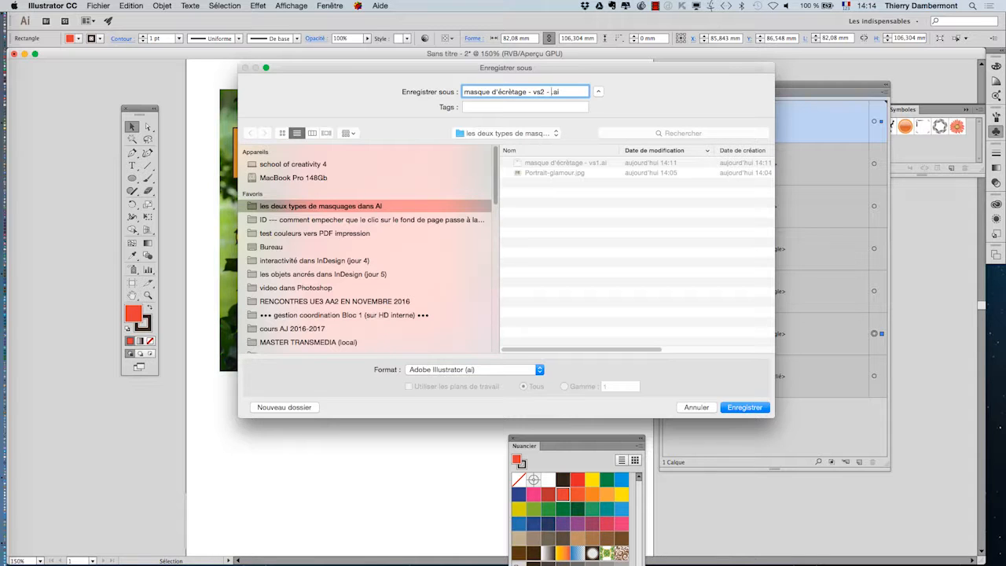
left_click(745, 407)
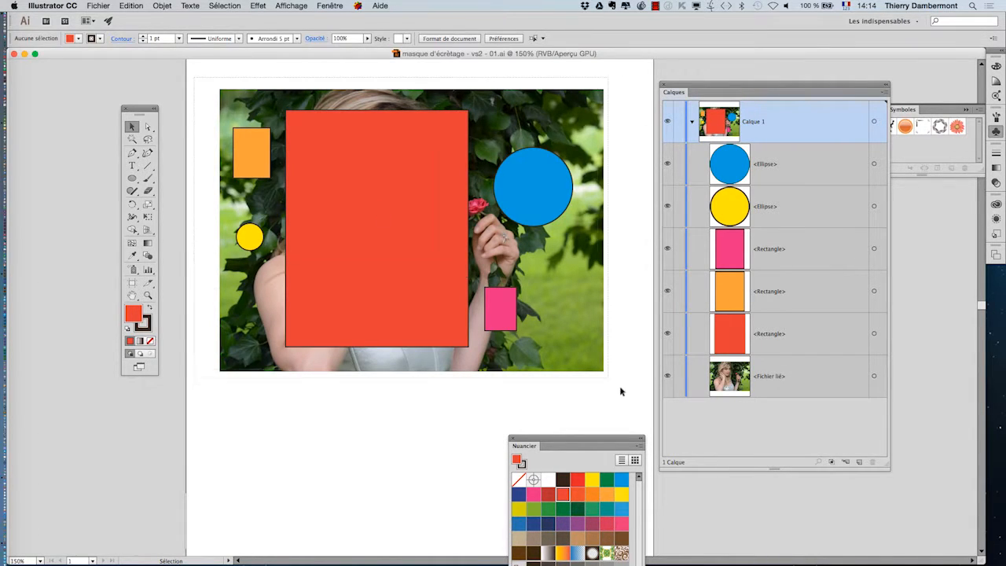
Select all objects, including the photo, and create a clipping mask
key("super+a")
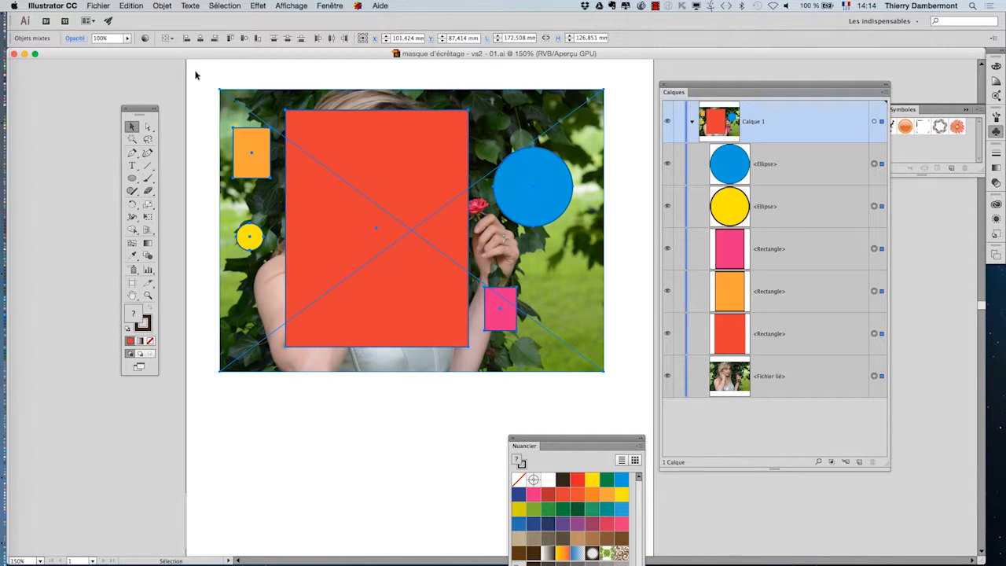
left_click_drag(192, 72, 635, 415)
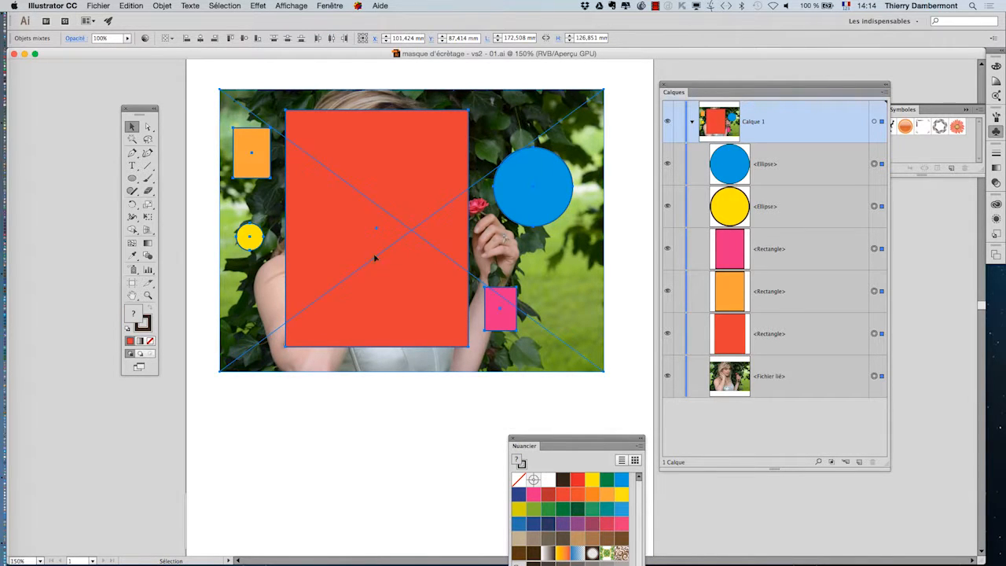
left_click(163, 5)
mouse_move(228, 315)
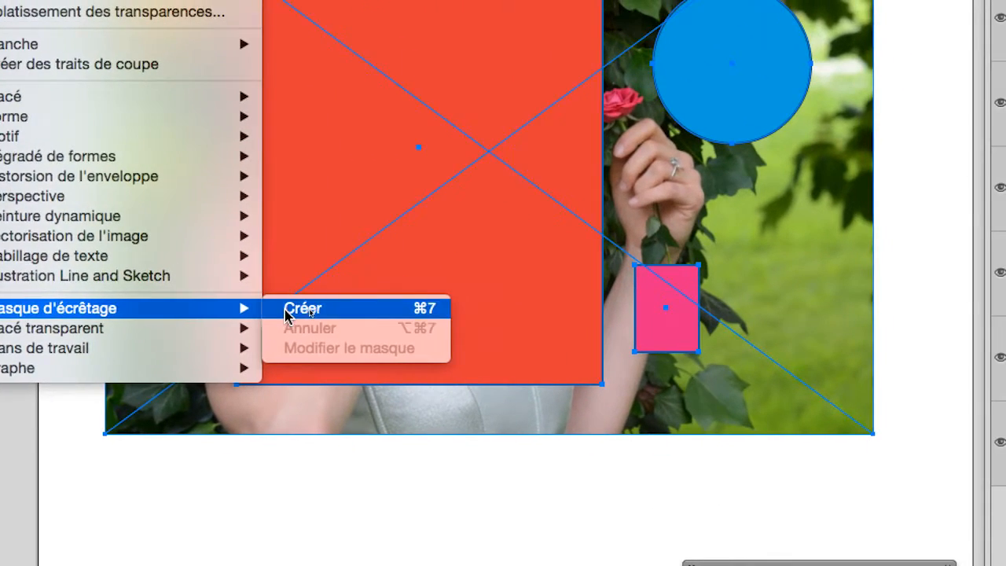
left_click(405, 306)
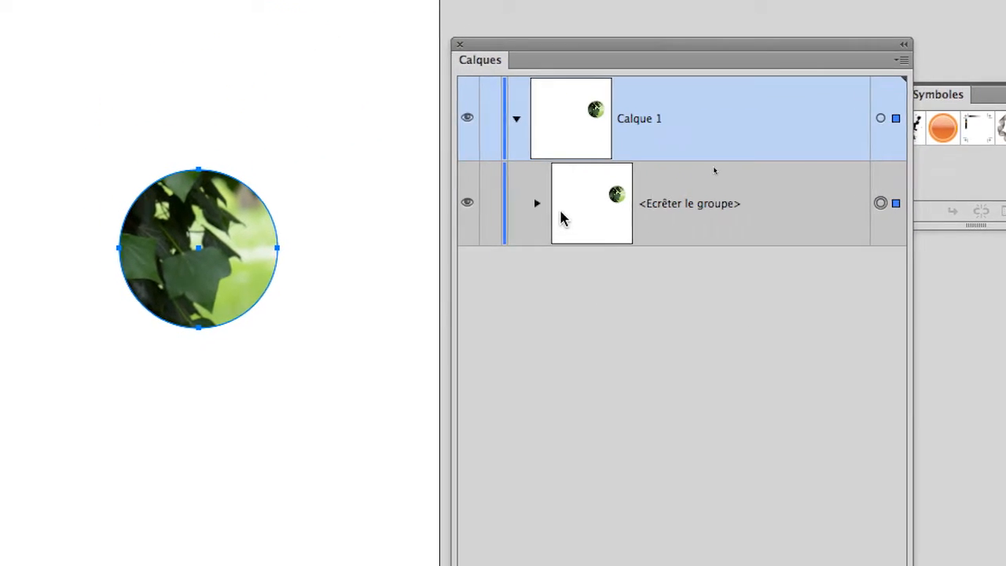
Expand the clipping group in the Layers panel and undo the clipping mask
left_click(538, 203)
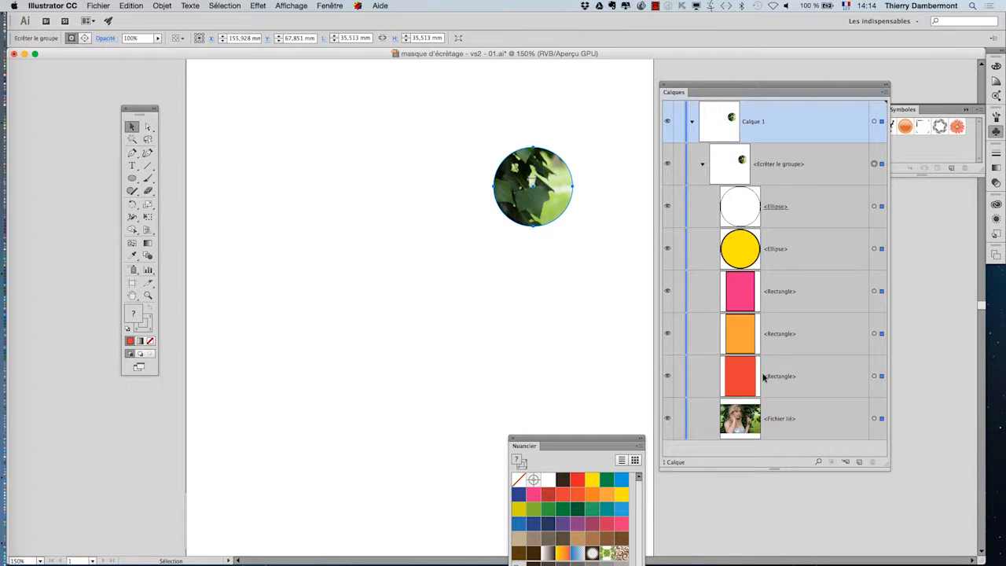
left_click_drag(885, 465, 890, 515)
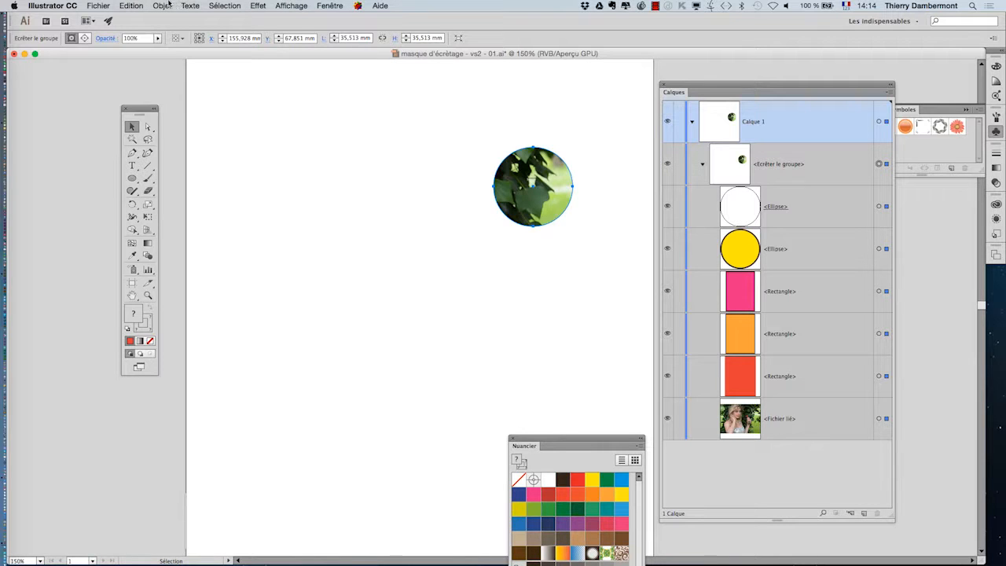
left_click(123, 6)
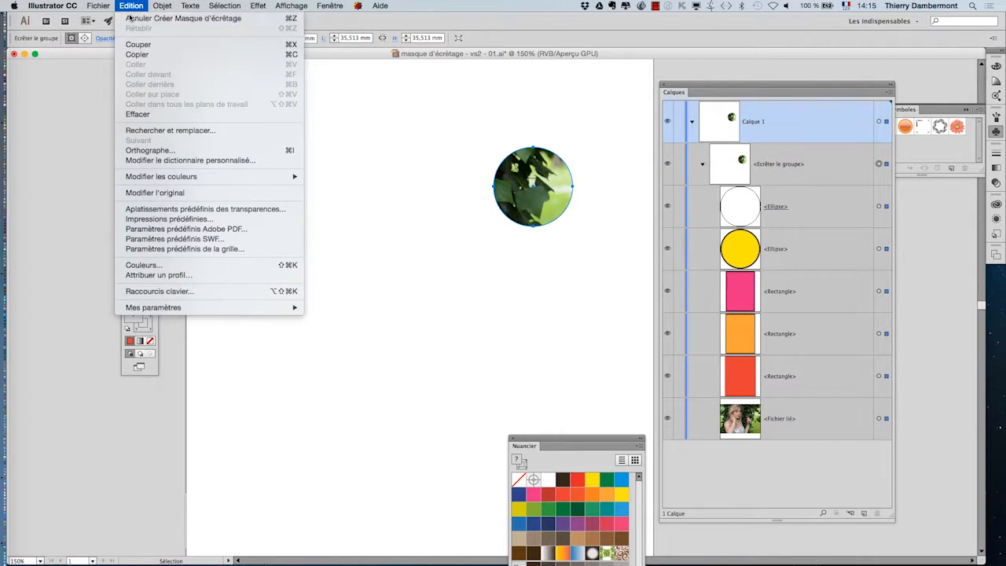
left_click(129, 17)
left_click(434, 430)
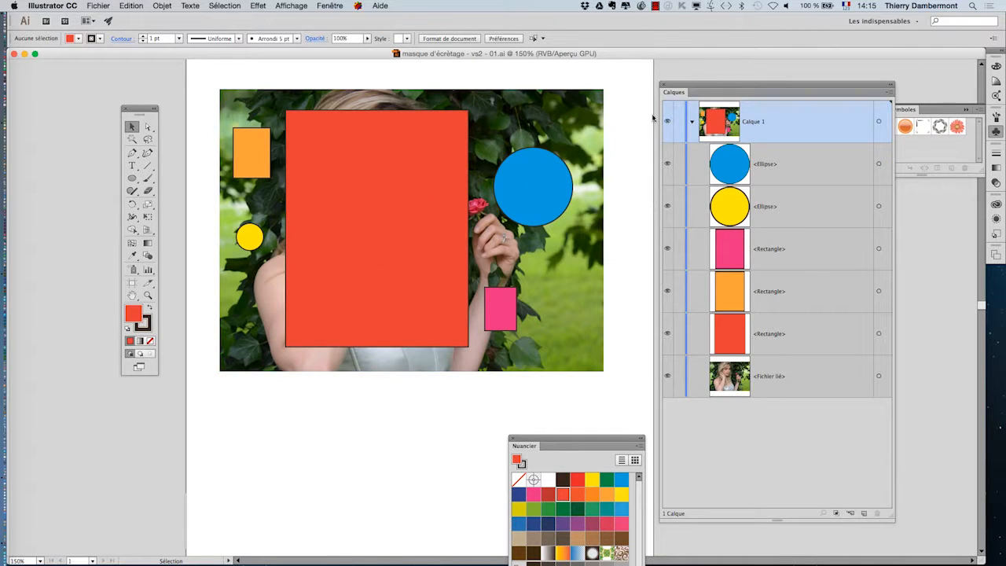
Lock the placed photo and select only the five coloured shapes
left_click_drag(690, 86, 763, 71)
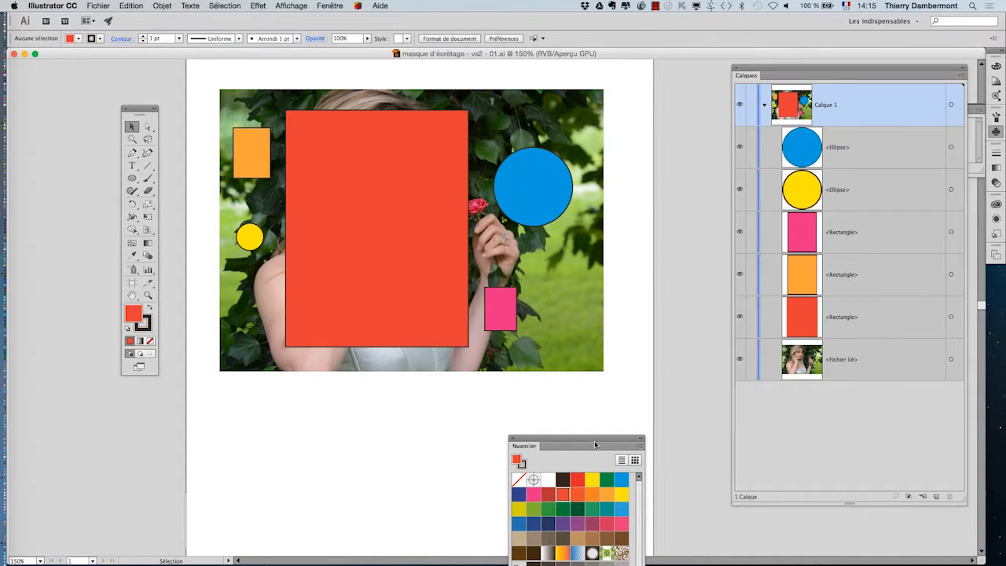
left_click_drag(596, 442, 93, 415)
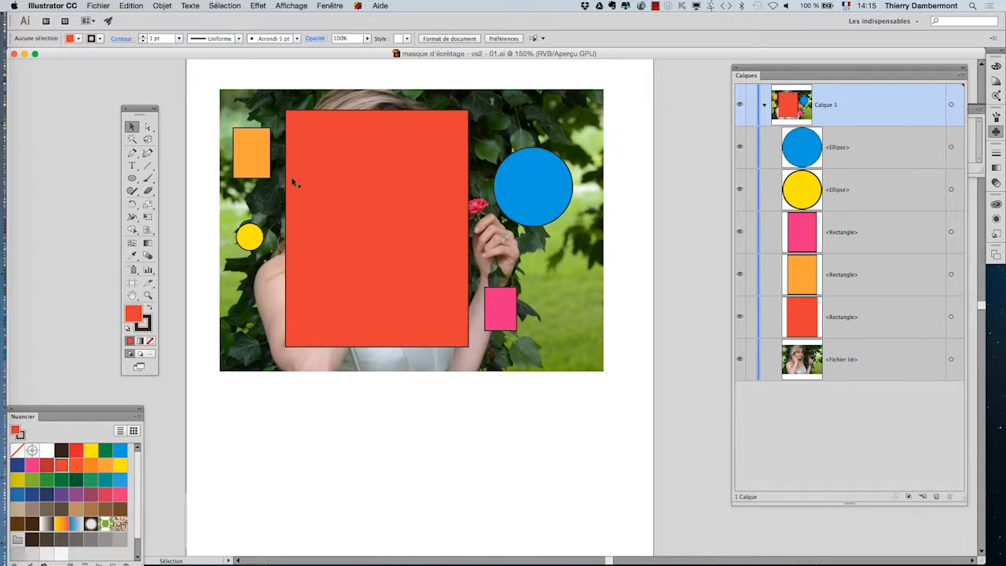
left_click_drag(205, 69, 613, 402)
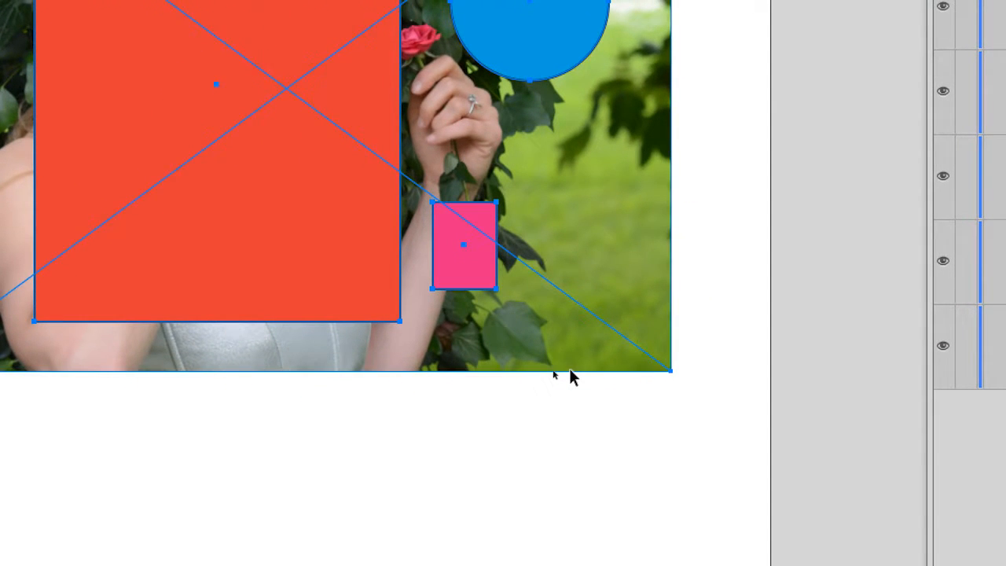
left_click(502, 376, "shift")
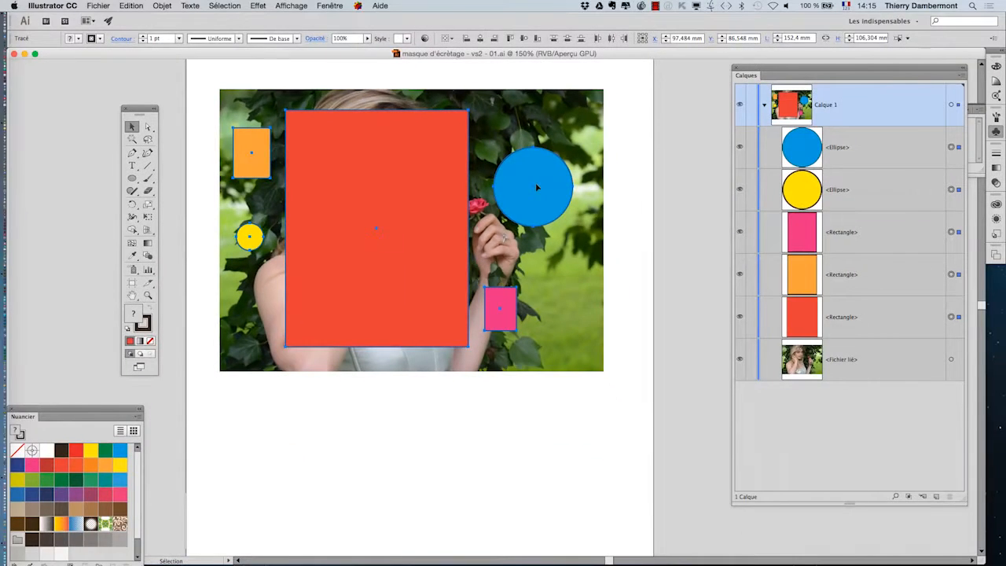
left_click(585, 429)
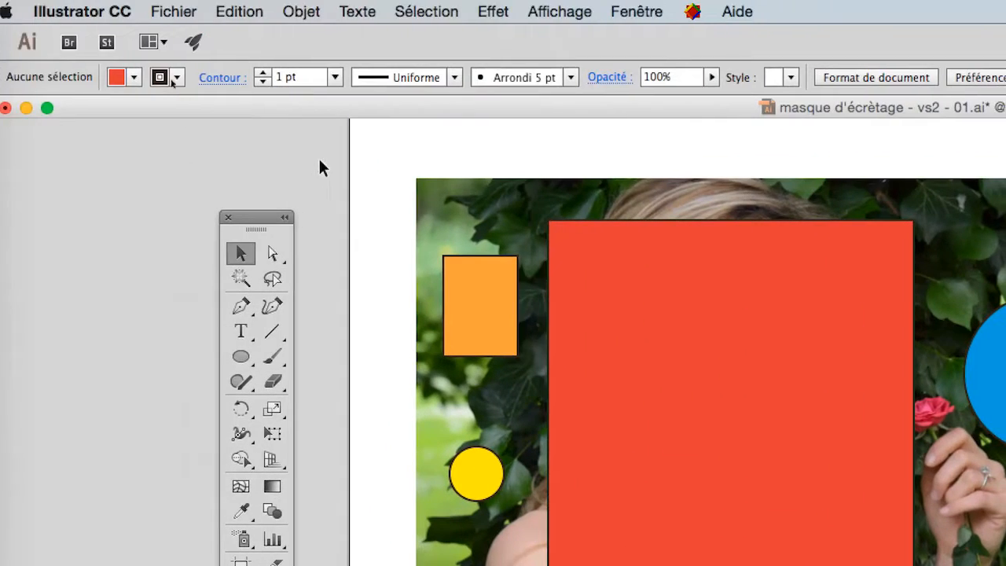
left_click_drag(360, 160, 630, 378)
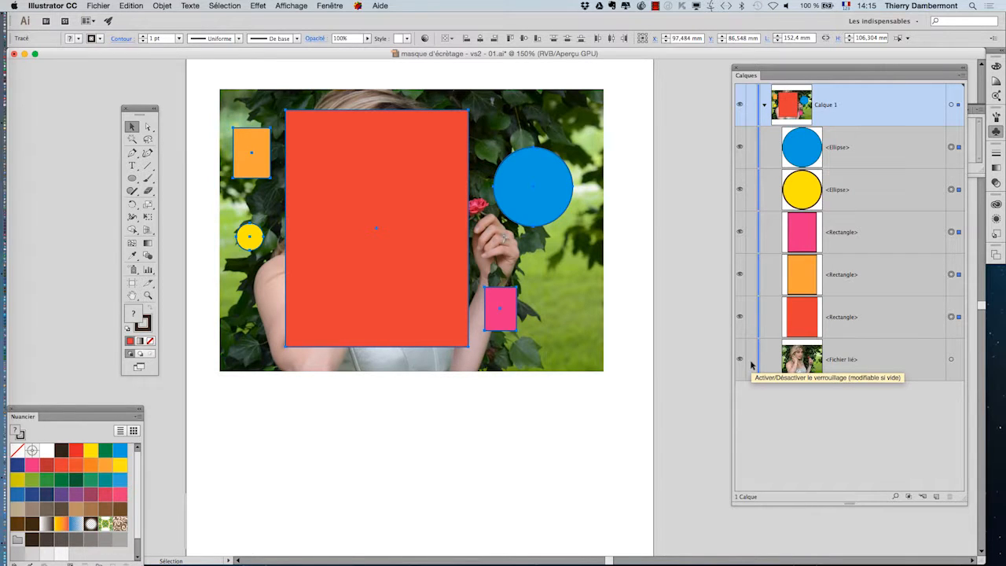
Combine the five selected coloured shapes into a single compound path
left_click(162, 6)
mouse_move(248, 340)
mouse_move(253, 320)
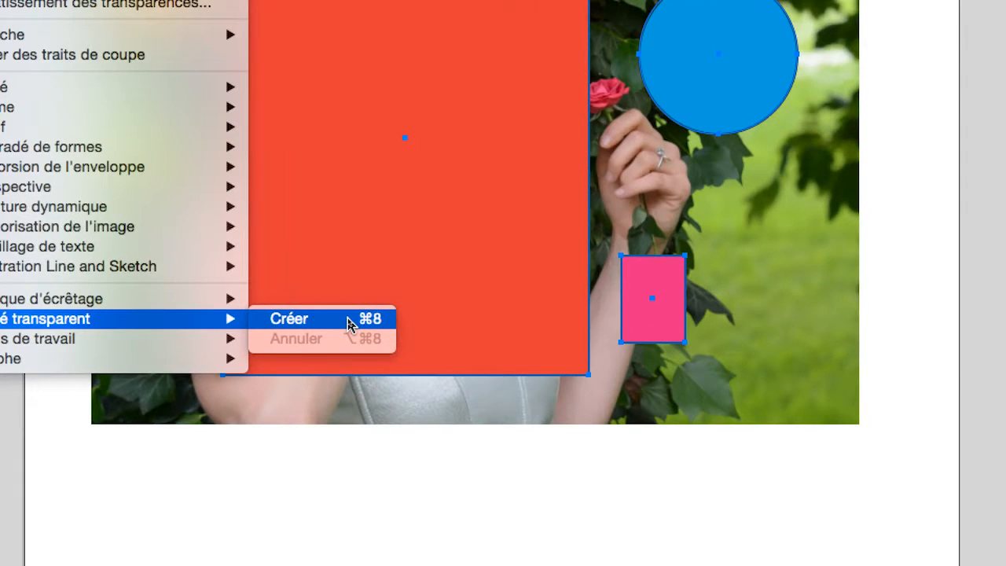
left_click(350, 322)
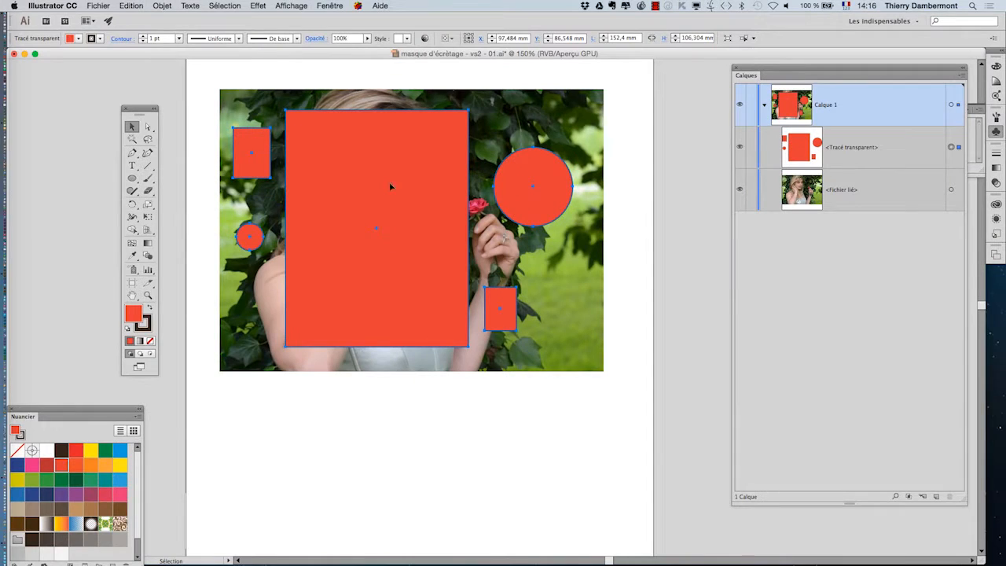
Select all objects including the photo and create a clipping mask with the compound path, then deselect
left_click(217, 81)
key("super+a")
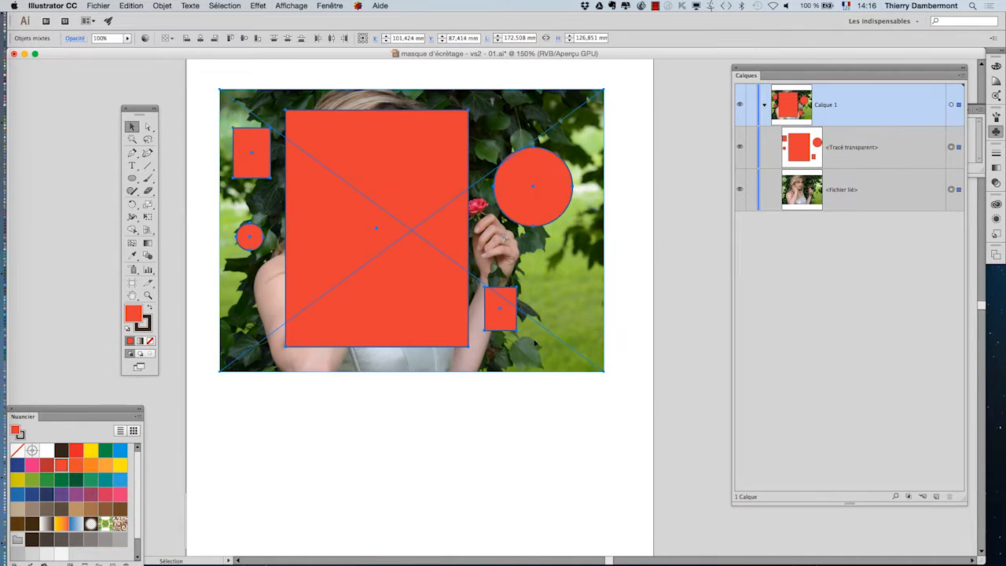
left_click(154, 5)
mouse_move(236, 312)
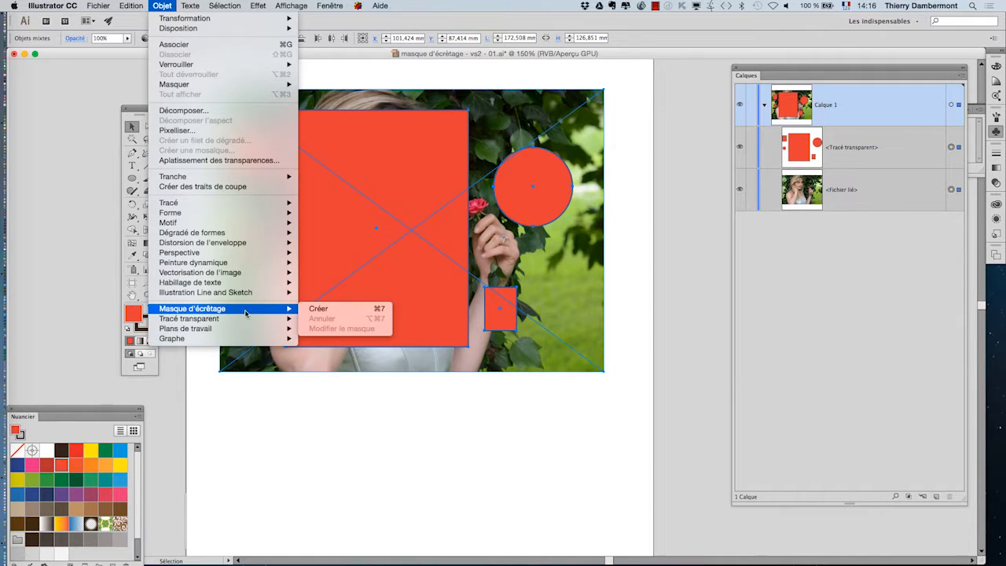
left_click(322, 311)
left_click(372, 438)
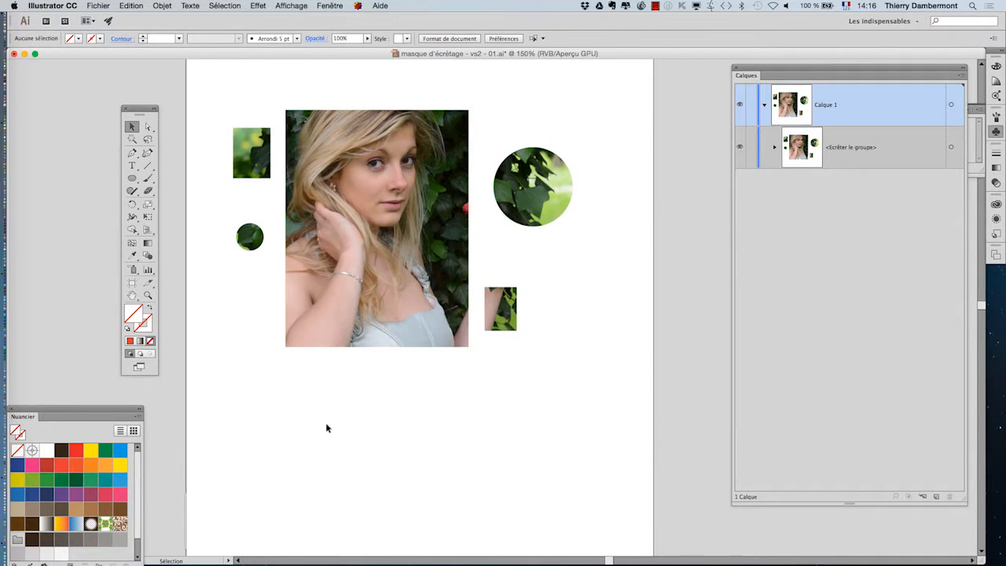
Save the document as "masque d'écrêtage - vs2 - 02.ai" with the default Illustrator options
left_click(85, 4)
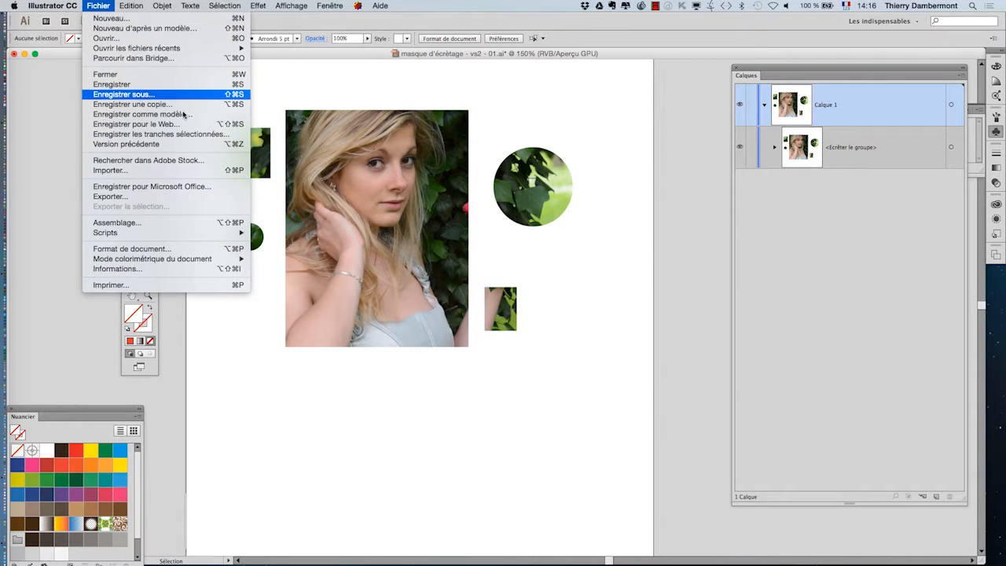
left_click(137, 95)
left_click(559, 92)
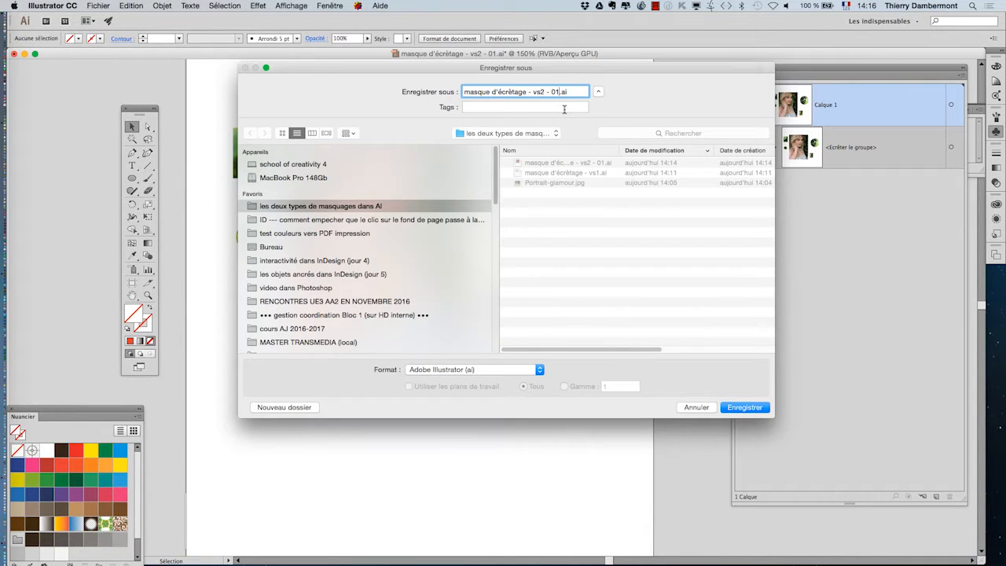
key("BackSpace")
type("2")
left_click(745, 407)
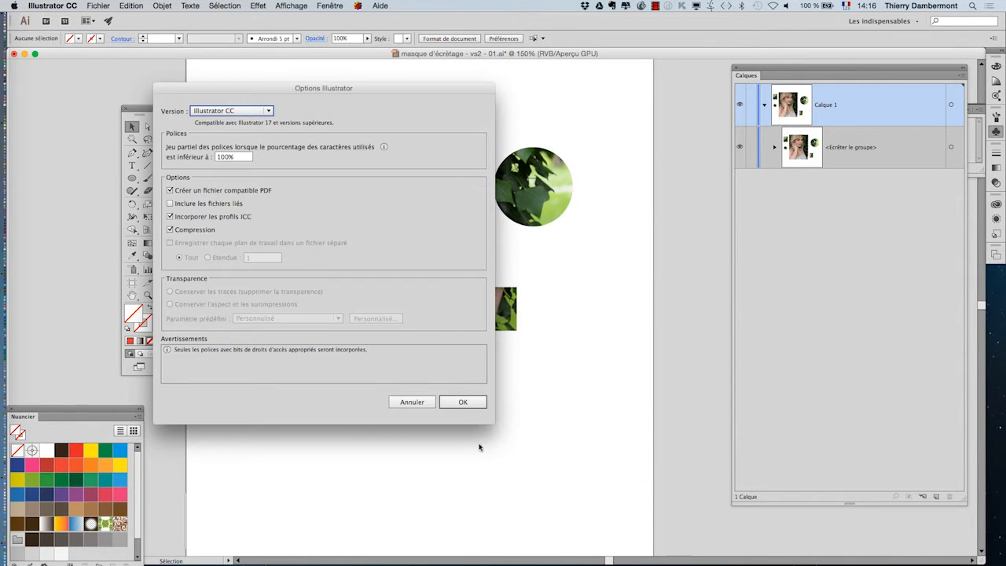
left_click(463, 404)
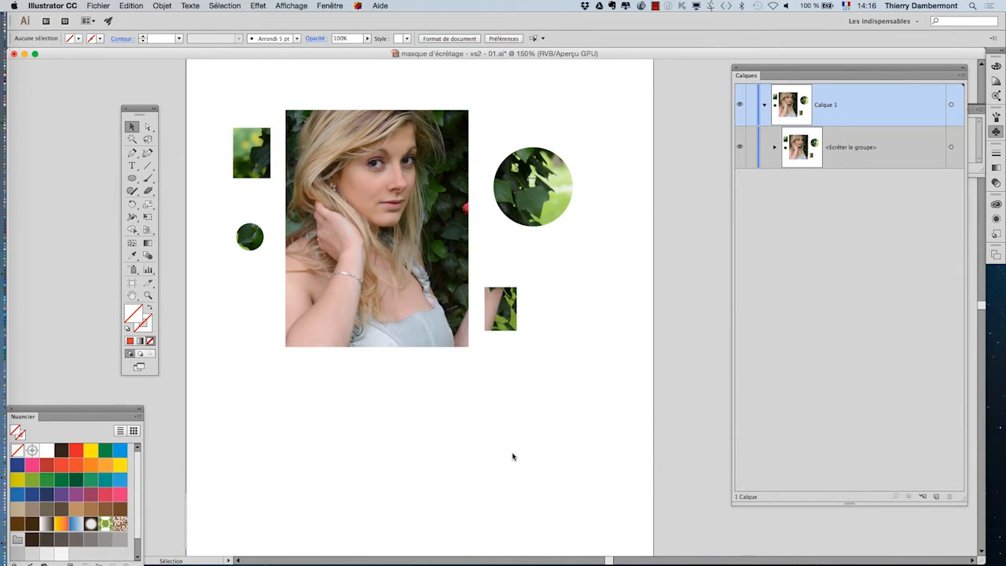